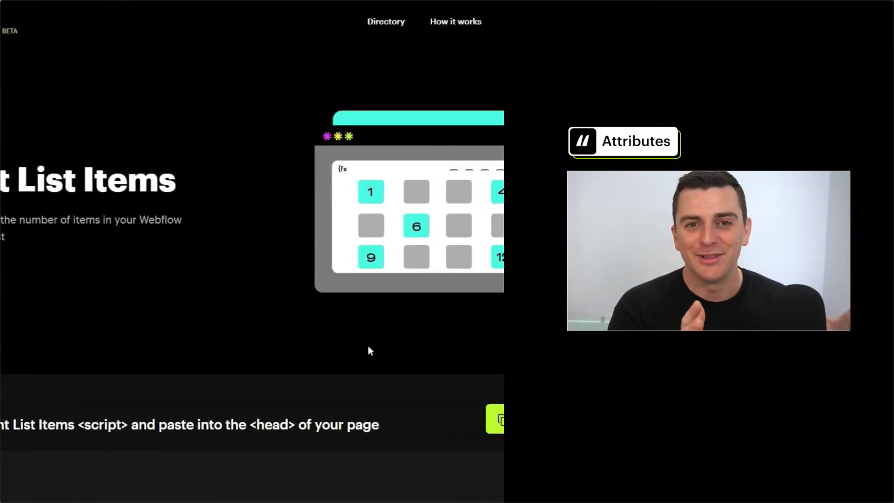
# - Copy the Count List Items script and save it in the Home page's head code
pyautogui.click(494, 419)
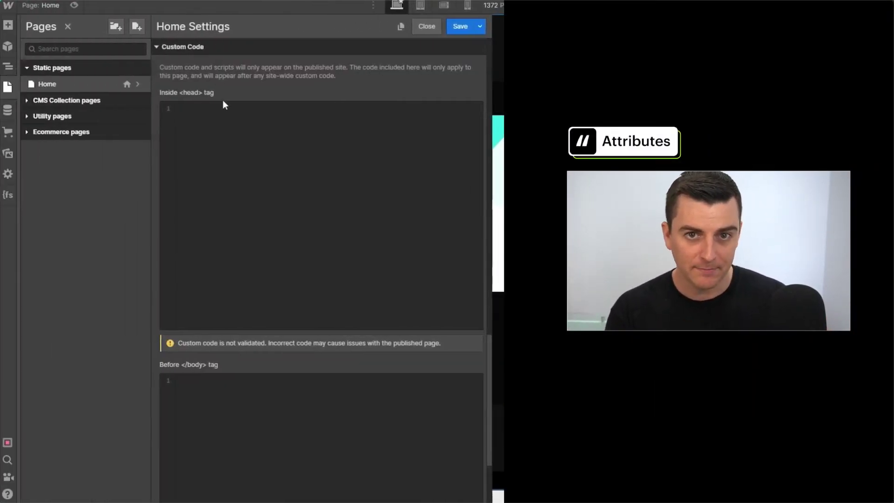
pyautogui.click(225, 106)
pyautogui.hotkey('ctrl', 'v')
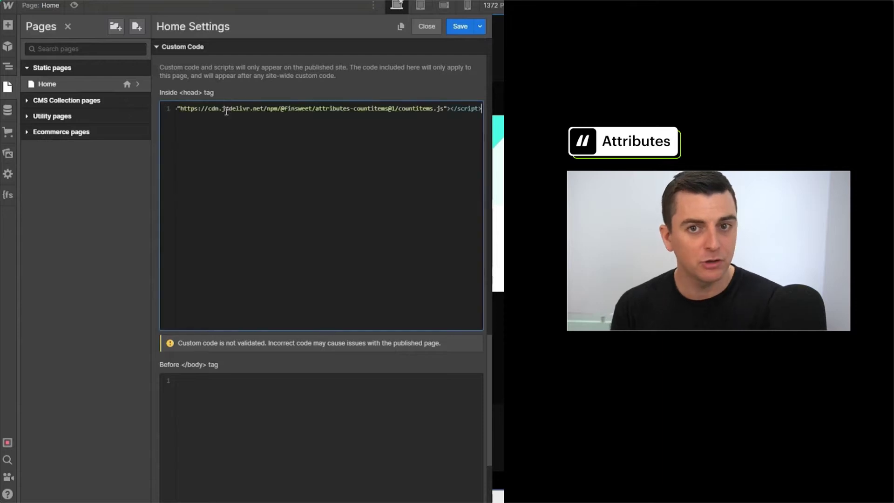
pyautogui.click(465, 27)
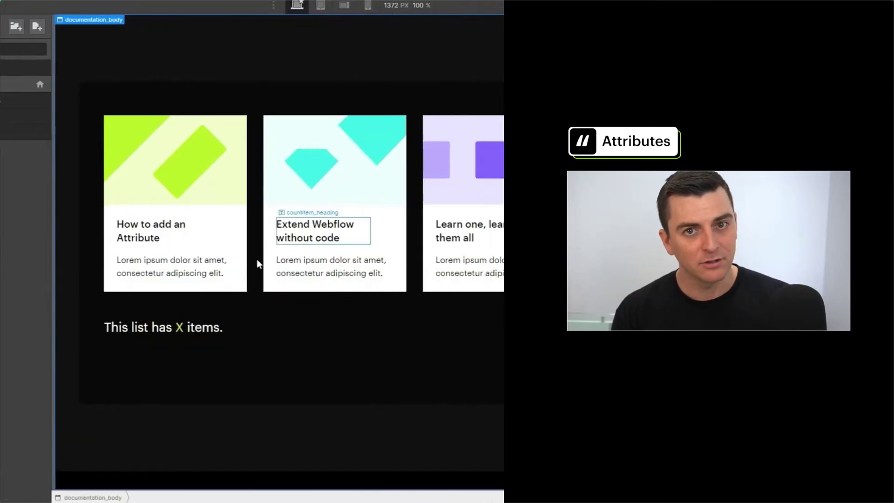
# - Give the X count the custom attribute fs-countitems-element with value 'value'
pyautogui.click(180, 331)
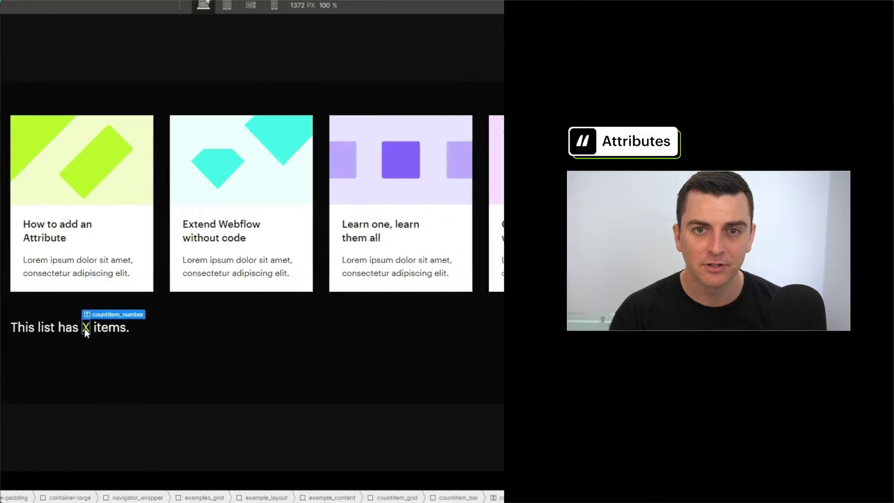
pyautogui.click(425, 5)
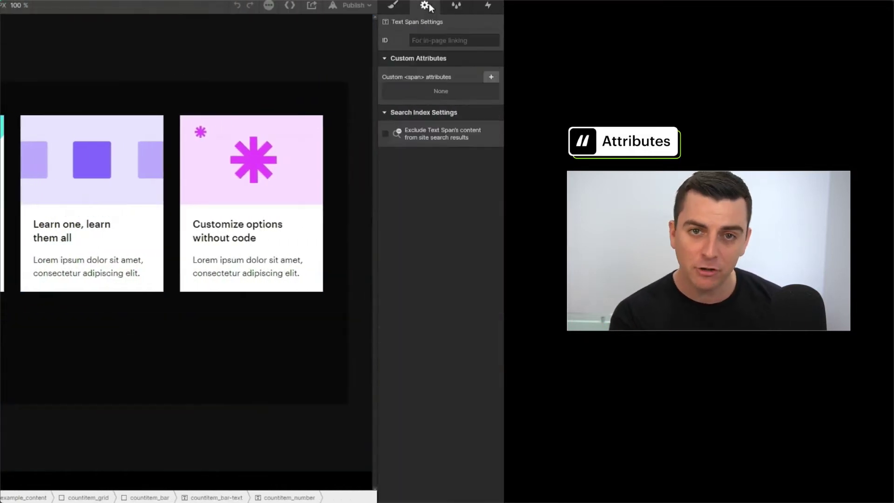
pyautogui.click(491, 76)
pyautogui.hotkey('ctrl', 'v')
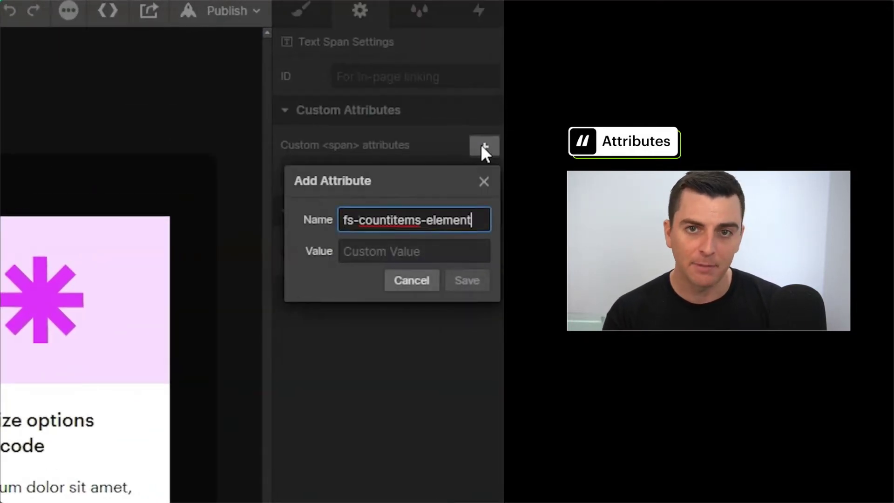
pyautogui.press('Tab')
pyautogui.write('value')
pyautogui.press('Return')
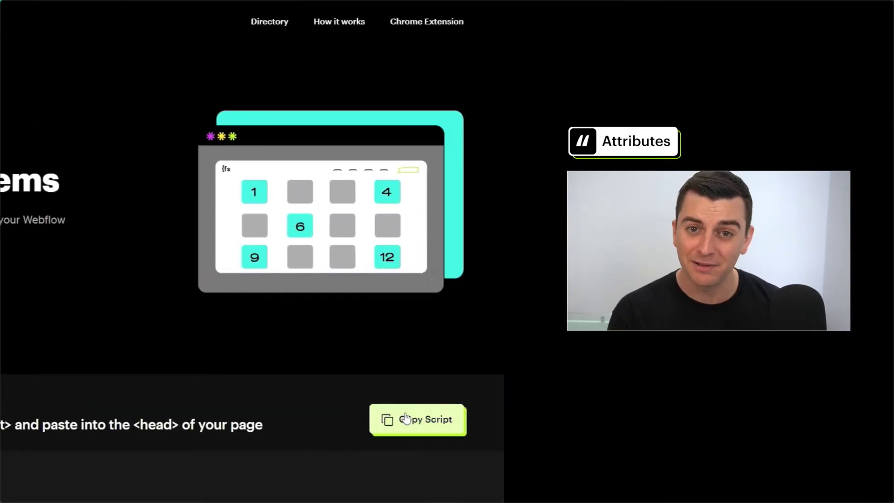
# - Paste the copied Count List Items script into the Home head code again and save
pyautogui.click(406, 419)
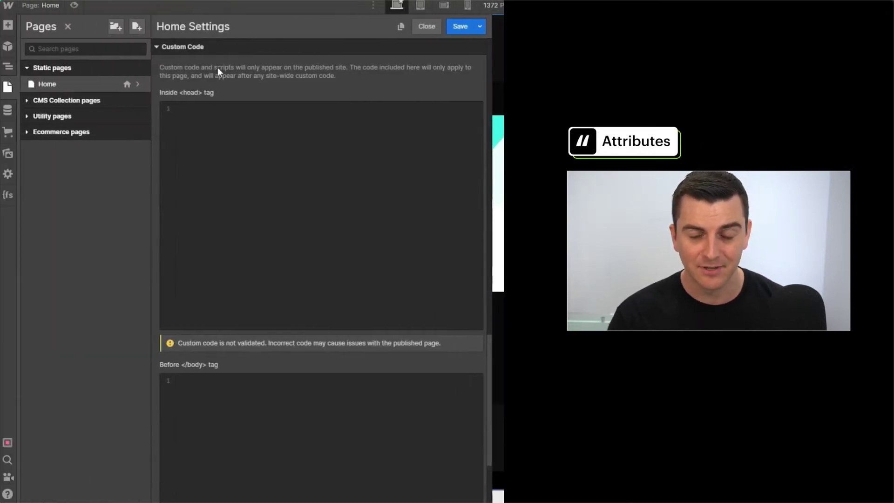
pyautogui.click(226, 110)
pyautogui.hotkey('ctrl', 'v')
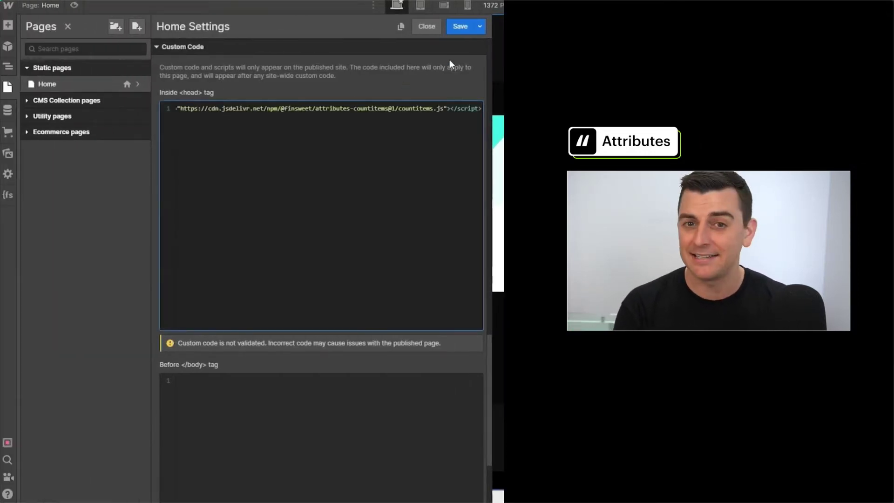
pyautogui.click(460, 26)
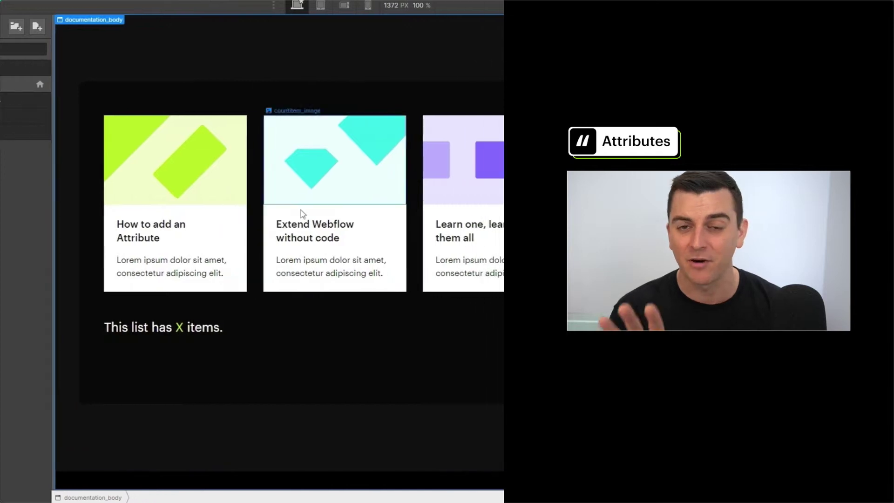
# - Add fs-countitems-element = value as a custom attribute on the X placeholder span
pyautogui.click(180, 331)
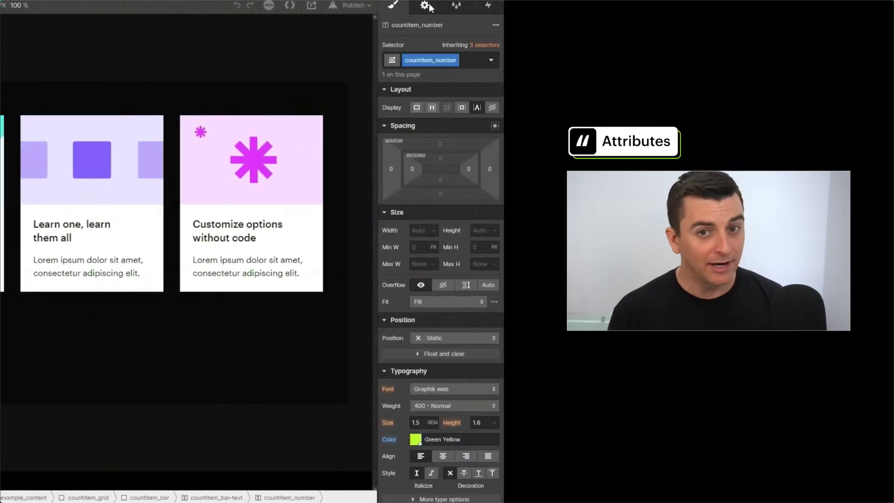
pyautogui.click(425, 7)
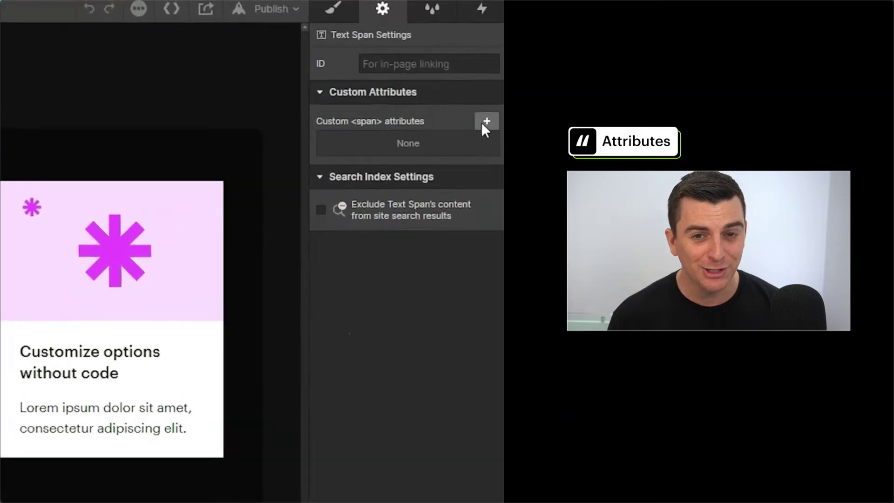
pyautogui.click(483, 123)
pyautogui.hotkey('ctrl', 'v')
pyautogui.press('Tab')
pyautogui.write('value')
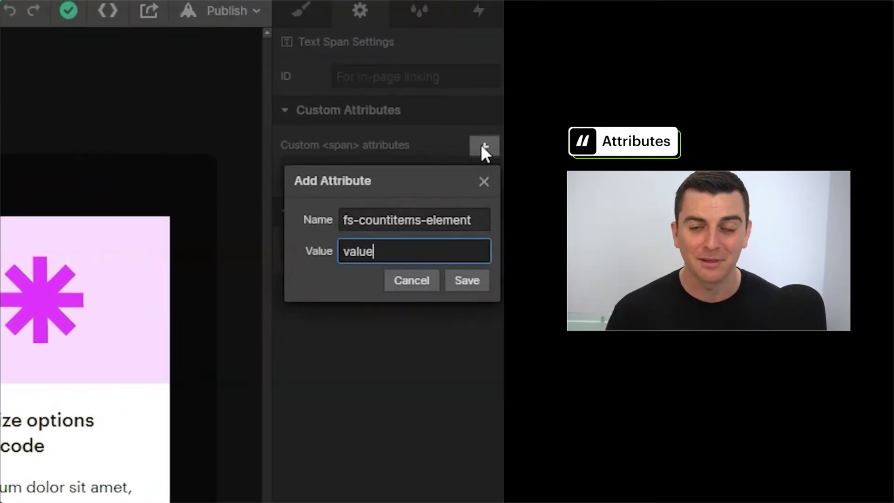
pyautogui.press('Return')
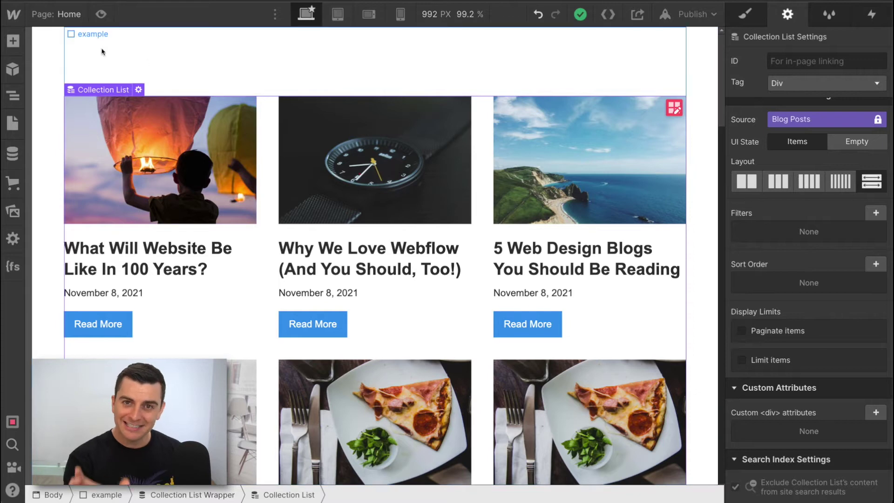
pyautogui.click(12, 161)
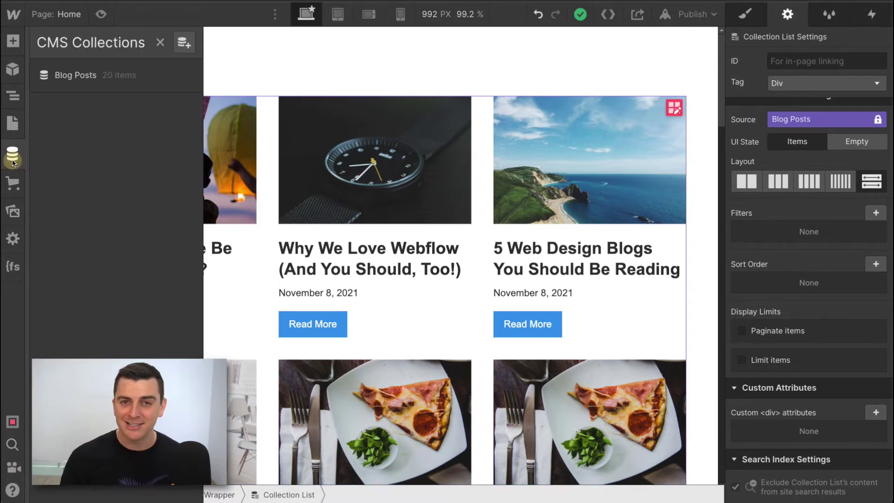
pyautogui.click(89, 85)
pyautogui.click(259, 135)
pyautogui.scroll(-20, 440, 231)
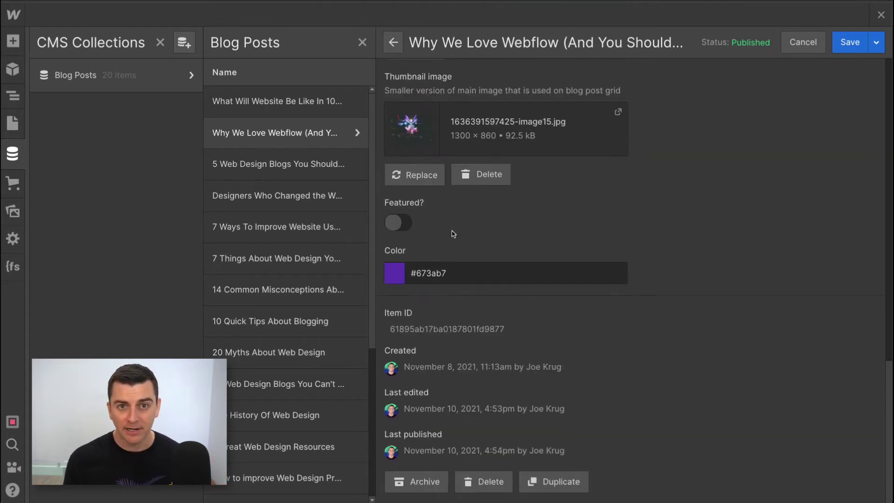
pyautogui.click(794, 45)
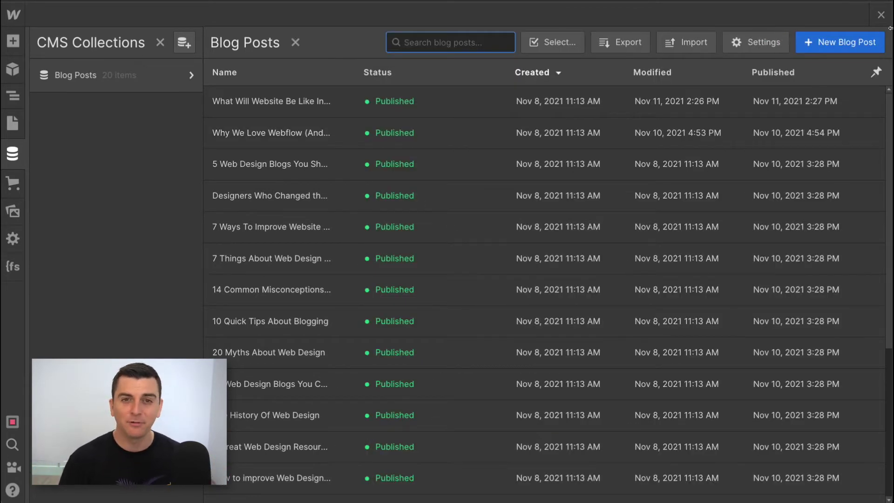
pyautogui.click(880, 14)
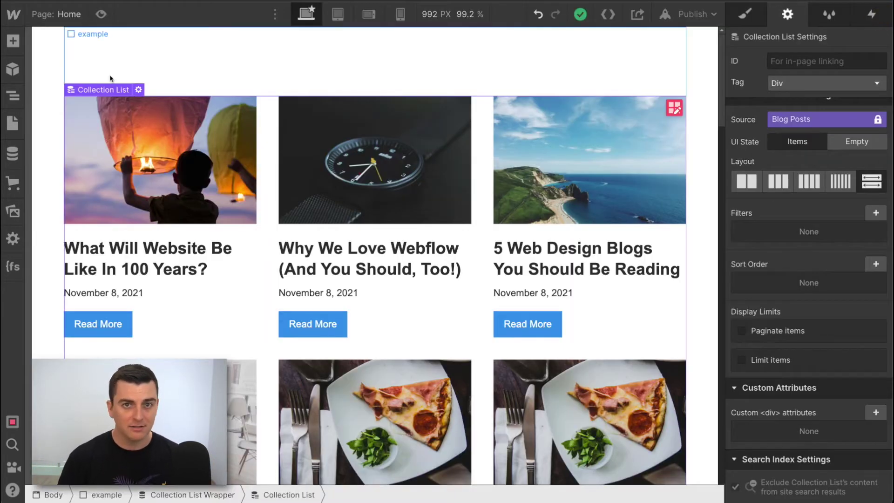
pyautogui.click(191, 163)
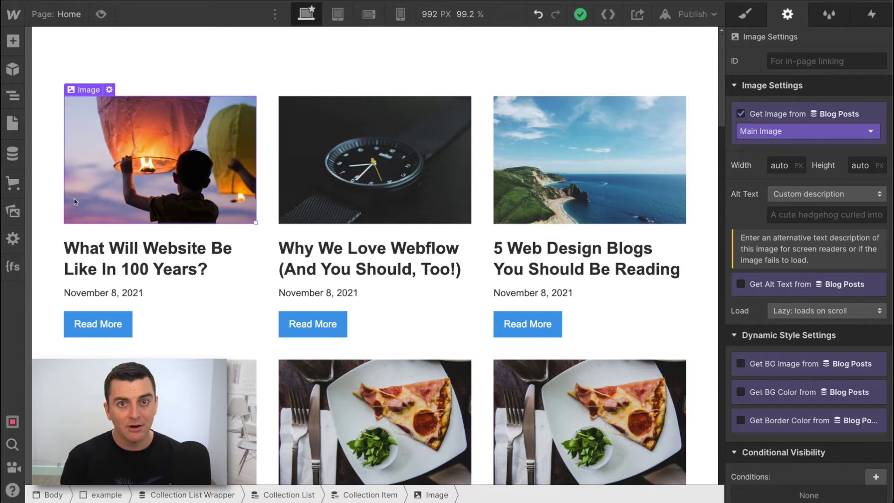
pyautogui.click(115, 251)
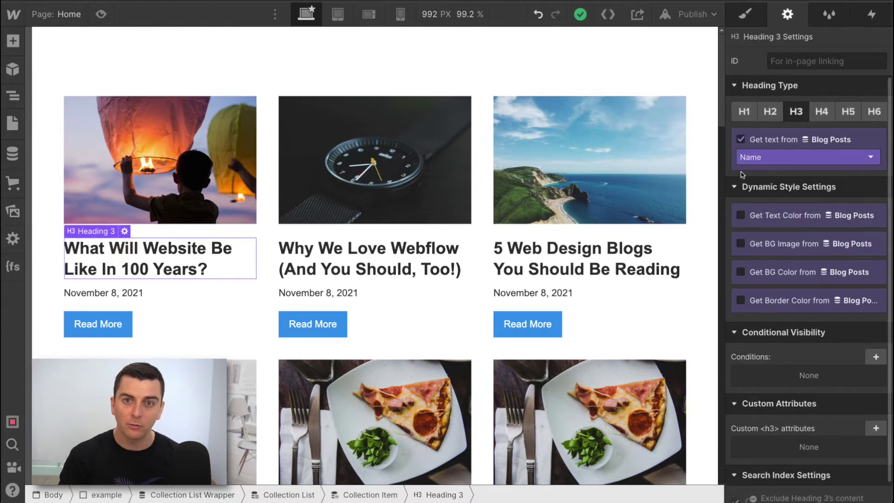
pyautogui.click(129, 294)
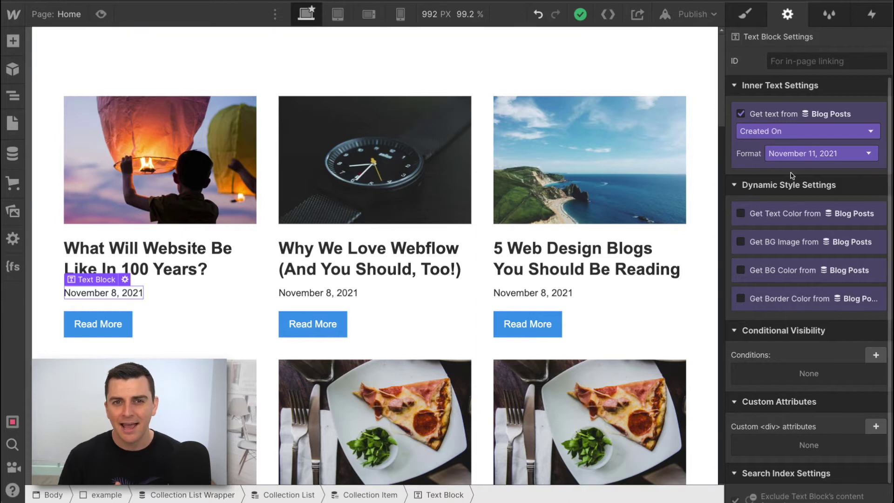
pyautogui.click(266, 239)
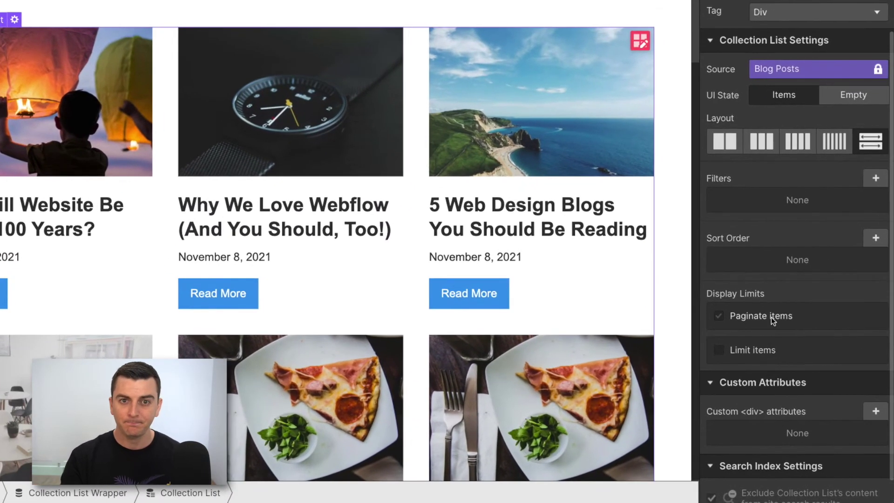
# - Turn on pagination with 3 items per page and publish to the webflow.io domain
pyautogui.click(772, 317)
pyautogui.scroll(-2, 771, 317)
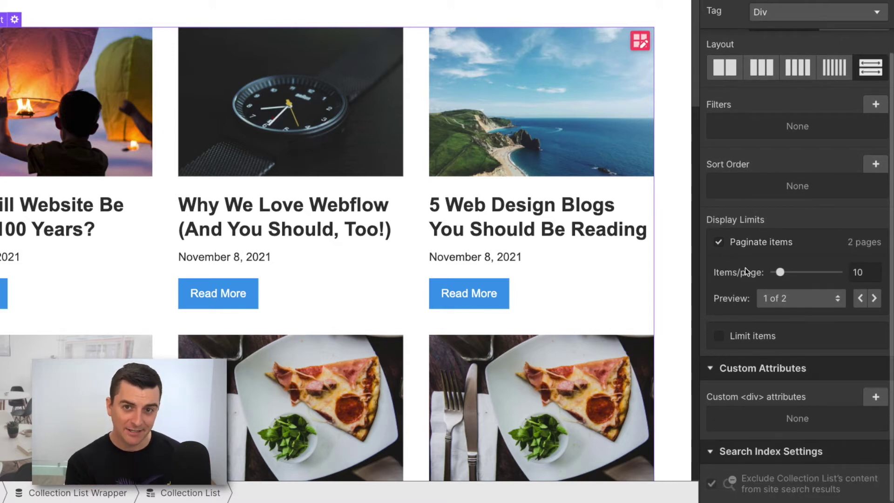
pyautogui.click(866, 271)
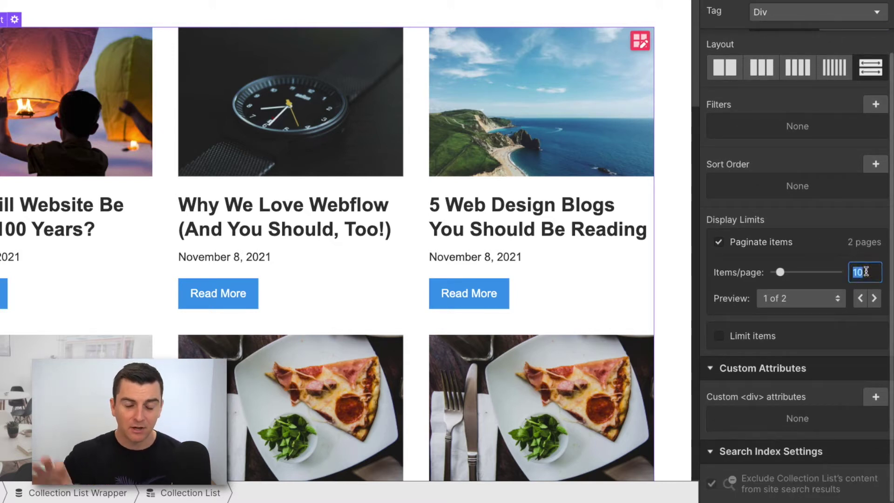
pyautogui.write('3')
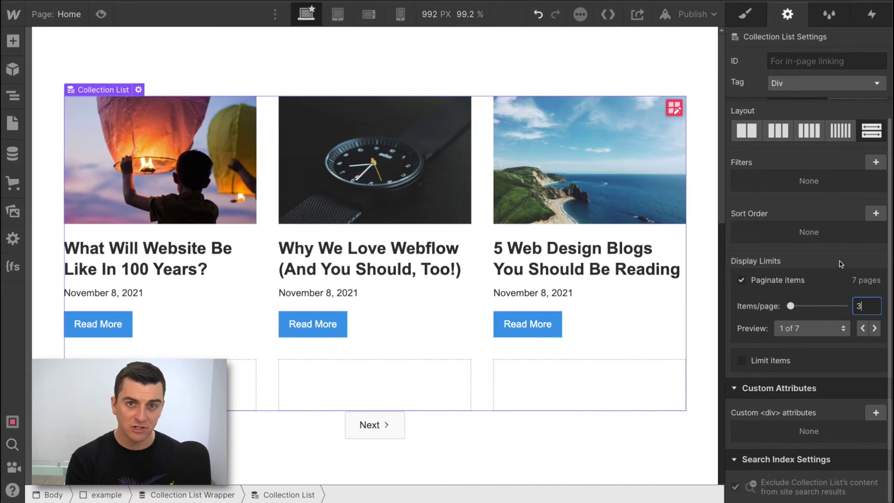
pyautogui.click(838, 244)
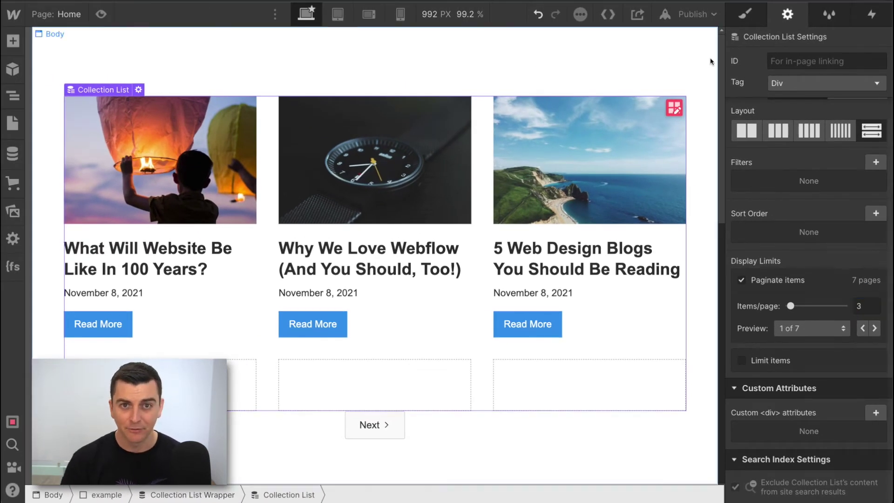
pyautogui.click(694, 14)
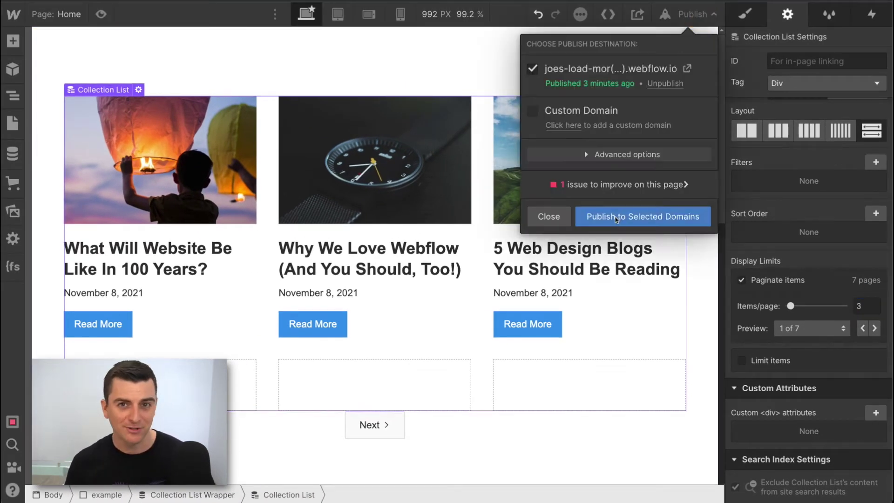
pyautogui.click(616, 218)
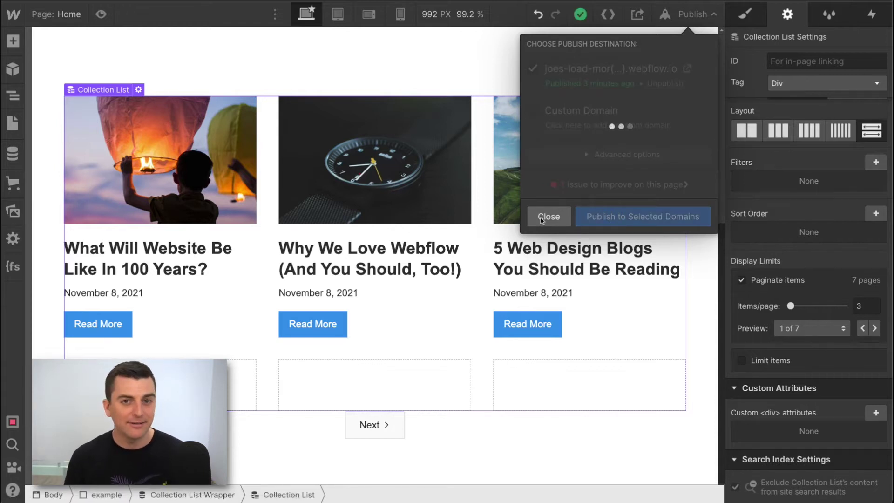
# - Open the live site and page forward through the blog cards, three per page
pyautogui.click(688, 70)
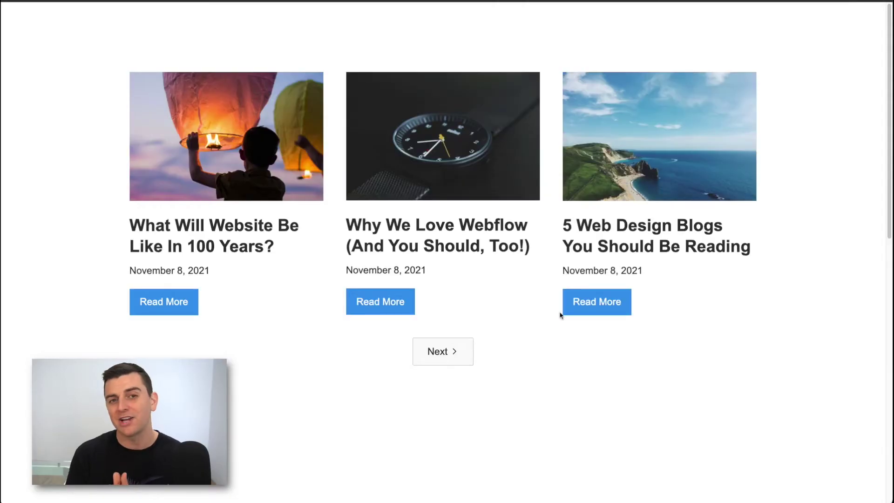
pyautogui.click(459, 358)
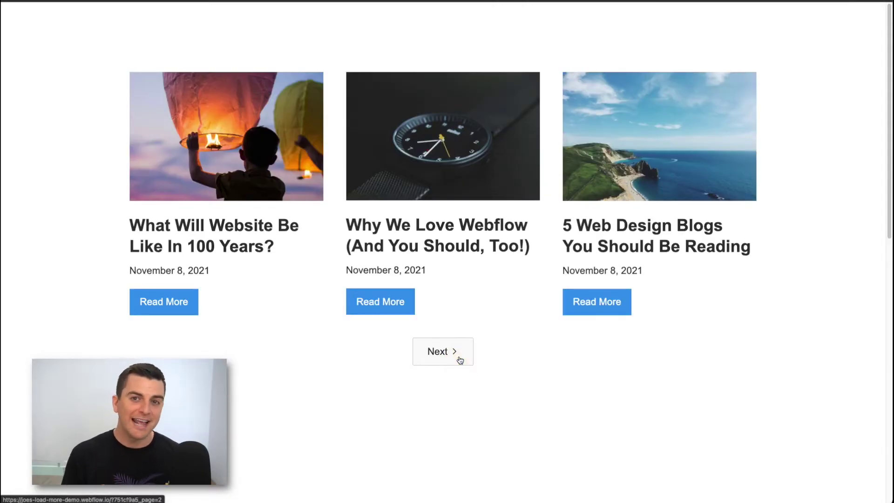
pyautogui.click(484, 372)
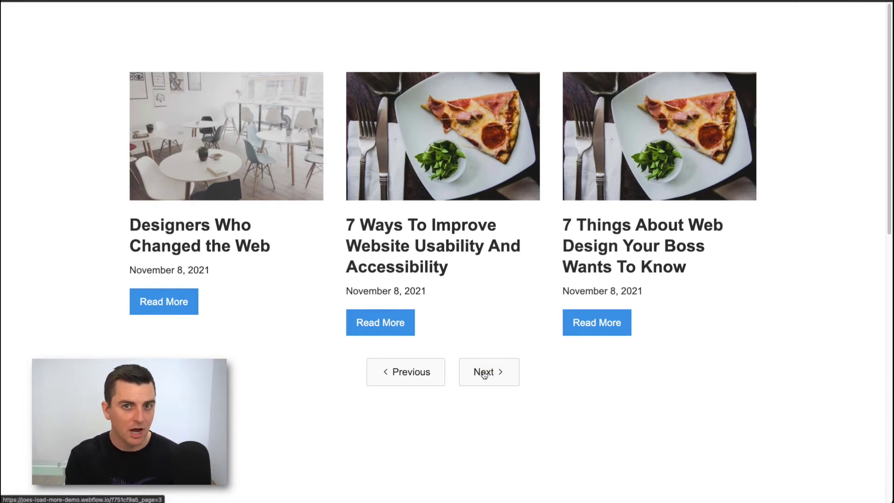
pyautogui.click(485, 373)
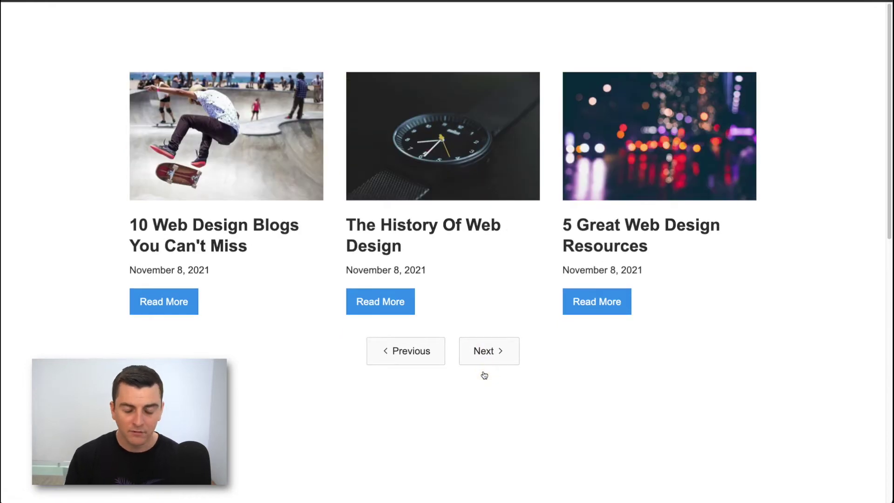
pyautogui.click(510, 344)
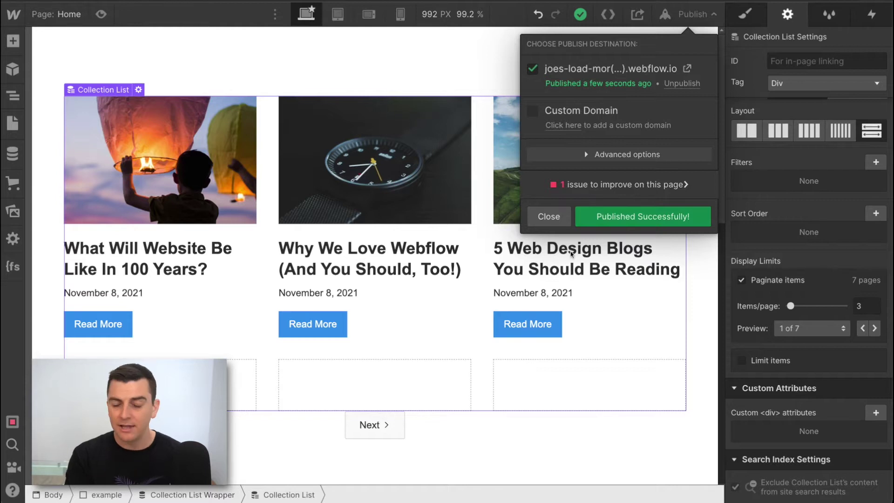
# - Close the publish confirmation popup
pyautogui.click(551, 215)
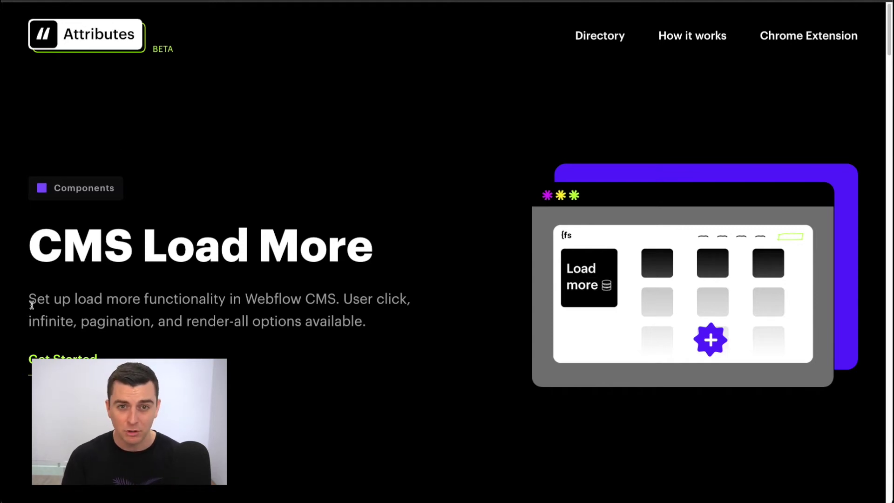
# - Scroll to STEP #1 and highlight its Copy Script text and CMS Load More heading
pyautogui.scroll(-4, 424, 291)
pyautogui.scroll(-4, 425, 291)
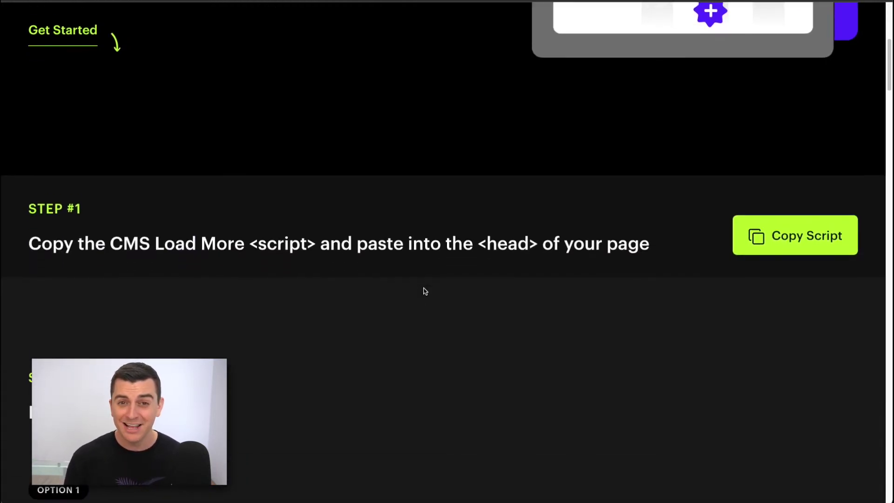
pyautogui.moveTo(99, 187); pyautogui.dragTo(29, 188)
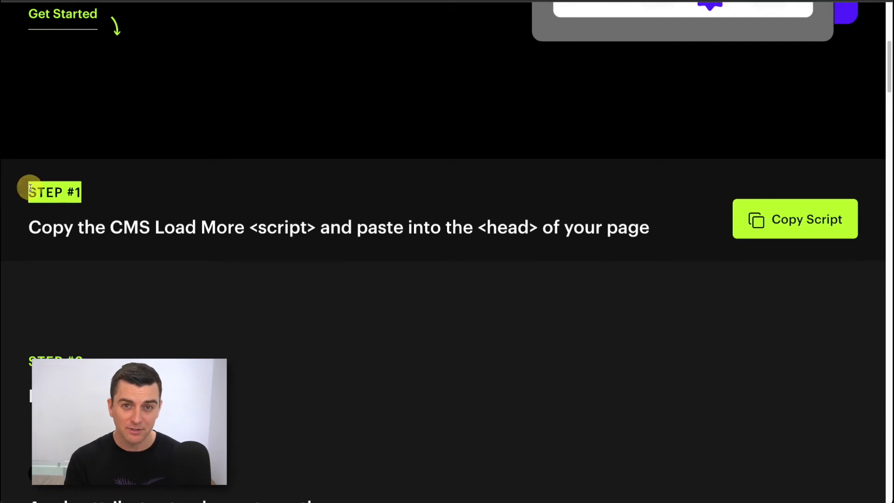
pyautogui.click(190, 195)
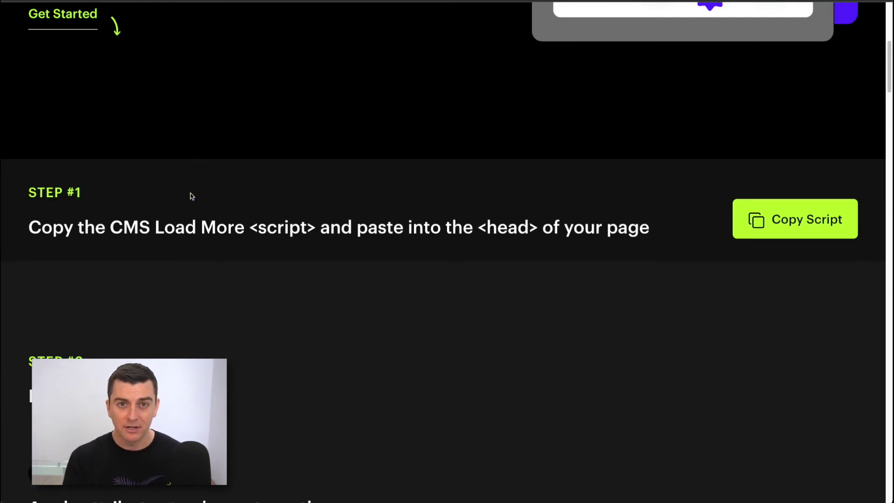
pyautogui.moveTo(110, 227); pyautogui.dragTo(314, 234)
pyautogui.click(312, 271)
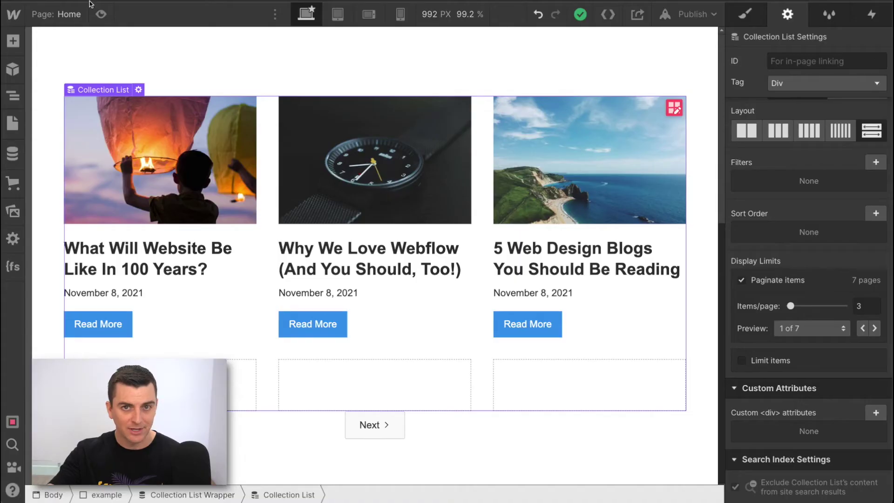
# - Paste the CMS Load script into the Home page's Inside <head> tag box and save
pyautogui.click(13, 124)
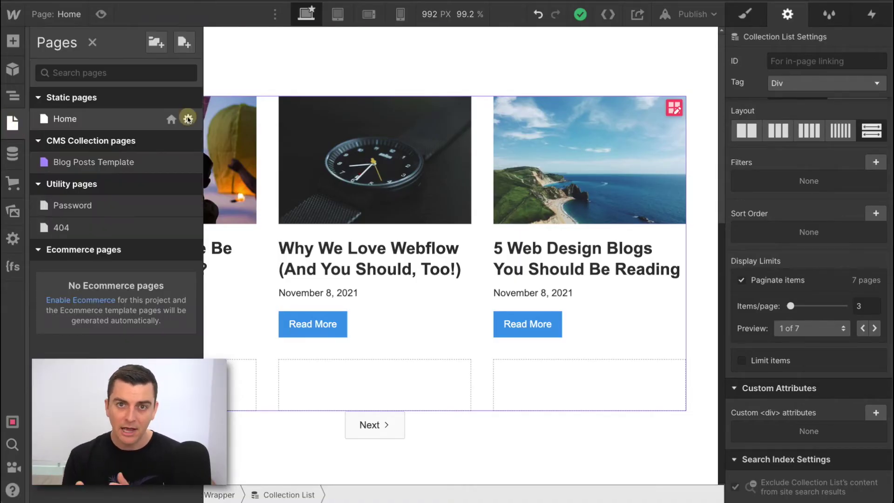
pyautogui.click(187, 119)
pyautogui.scroll(-15, 251, 223)
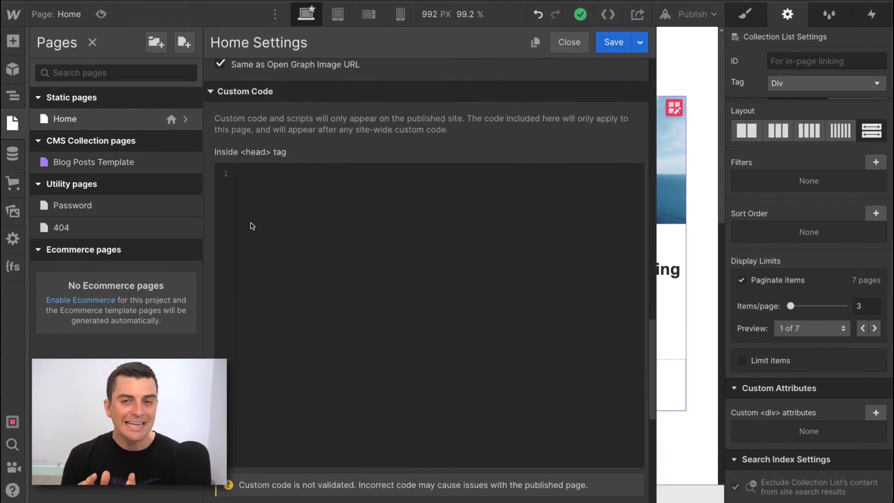
pyautogui.click(250, 226)
pyautogui.hotkey('ctrl', 'v')
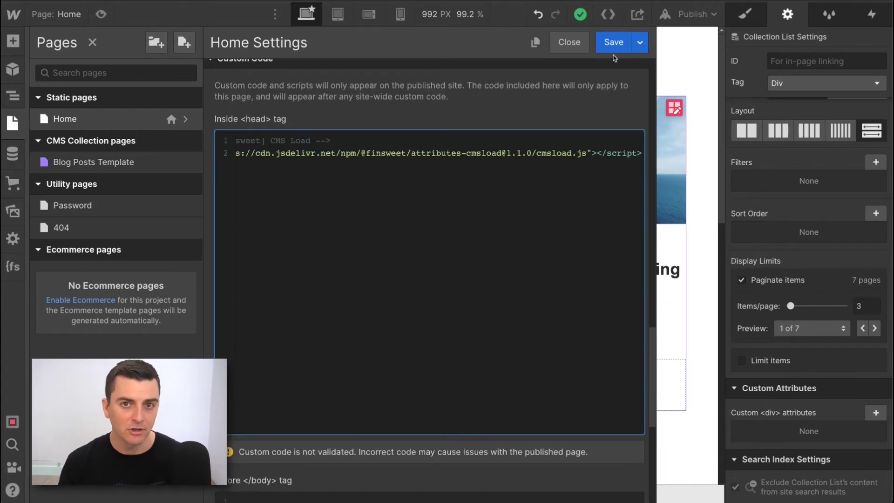
pyautogui.click(606, 42)
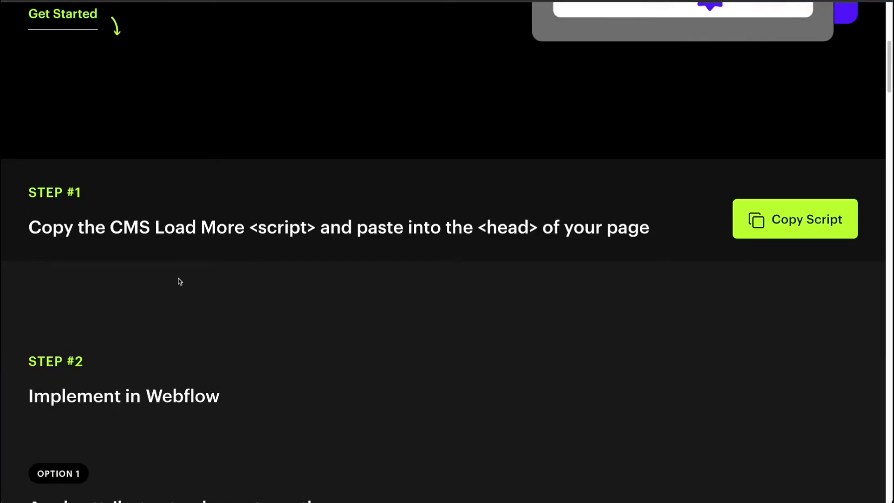
# - Scroll to STEP #2 'Implement in Webflow' and review the element and option rows
pyautogui.moveTo(87, 364); pyautogui.dragTo(18, 363)
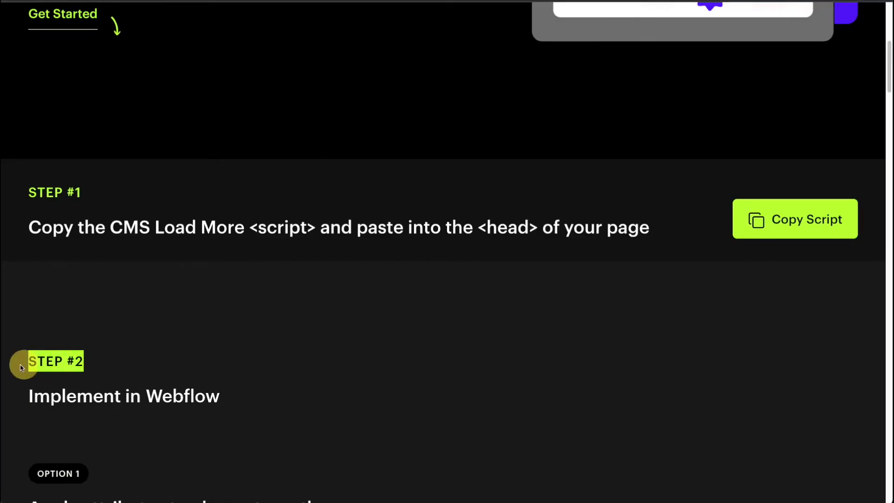
pyautogui.scroll(-1, 63, 373)
pyautogui.scroll(-6, 64, 373)
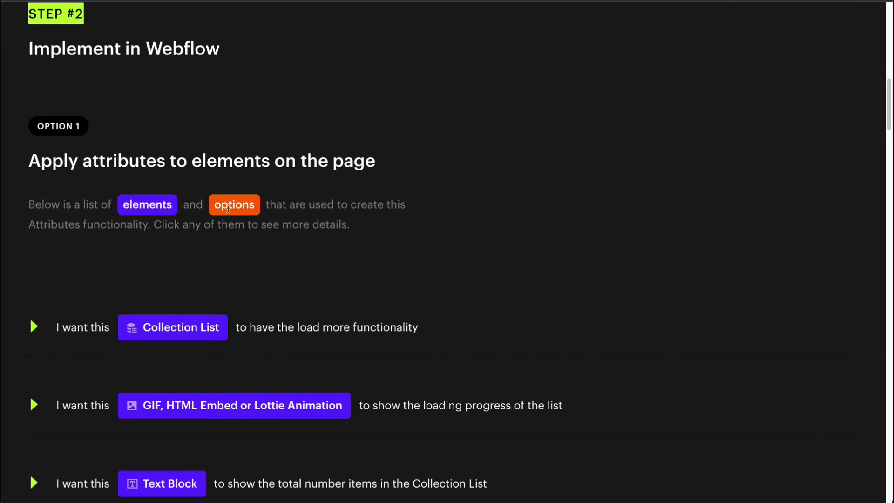
pyautogui.scroll(-5, 224, 209)
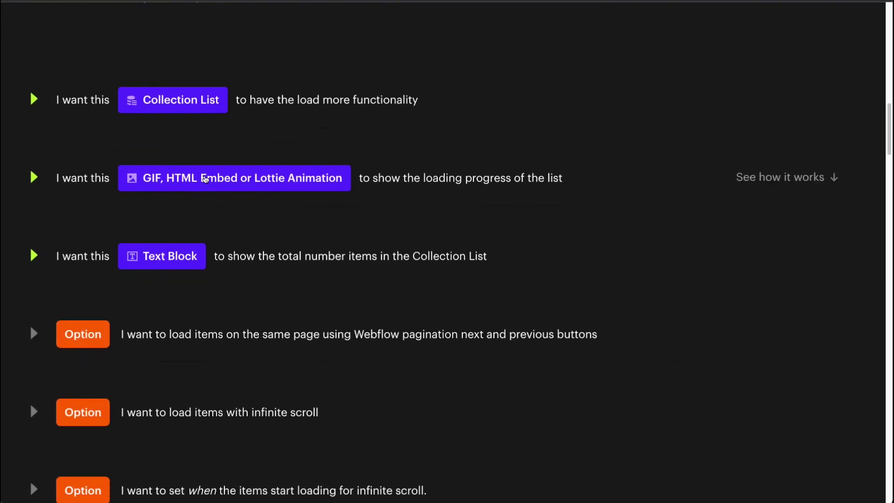
pyautogui.scroll(-4, 86, 127)
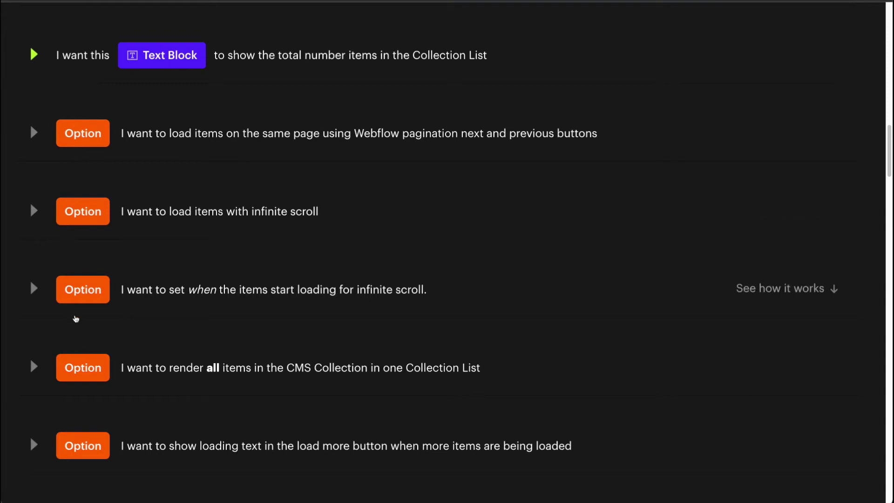
pyautogui.scroll(2, 94, 319)
pyautogui.scroll(3, 96, 320)
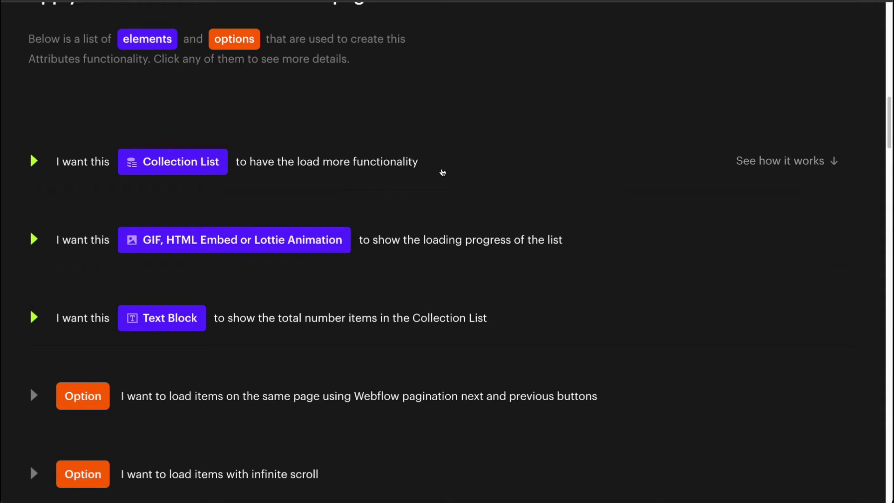
# - Expand the Collection List row and copy its attribute name fs-cmsload-element
pyautogui.click(442, 172)
pyautogui.scroll(-3, 442, 172)
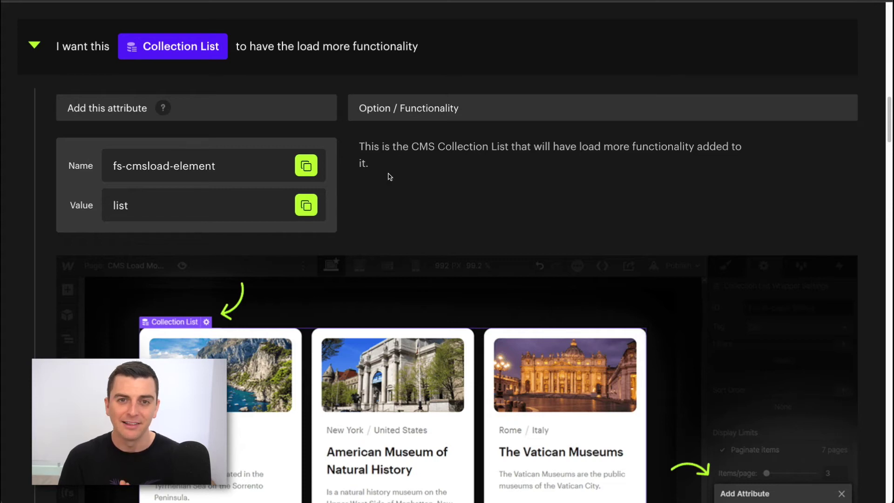
pyautogui.scroll(-2, 390, 177)
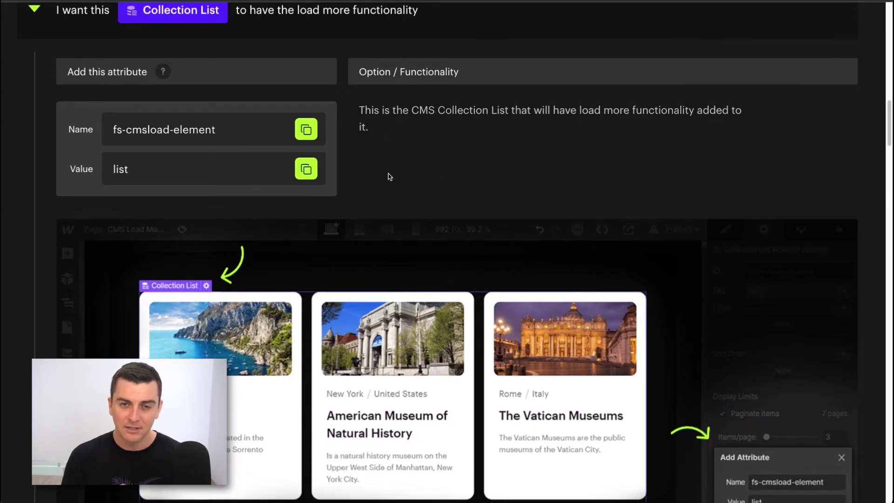
pyautogui.scroll(-6, 390, 177)
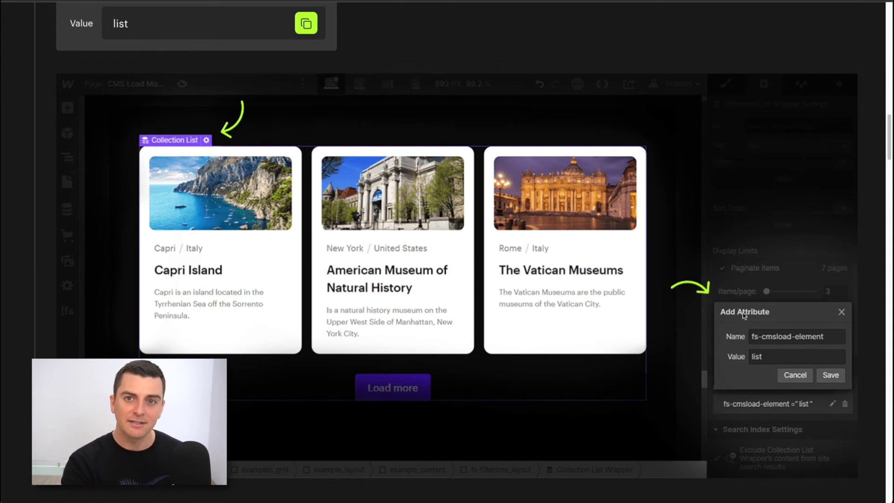
pyautogui.scroll(4, 728, 355)
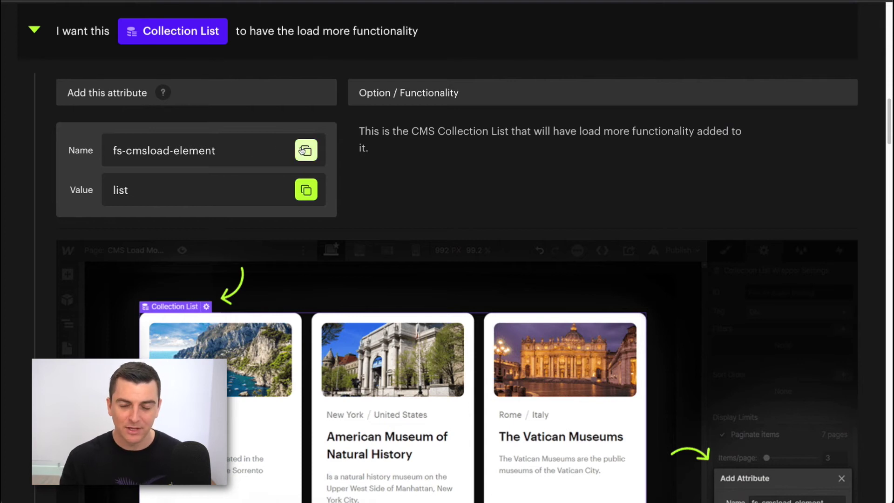
pyautogui.click(305, 154)
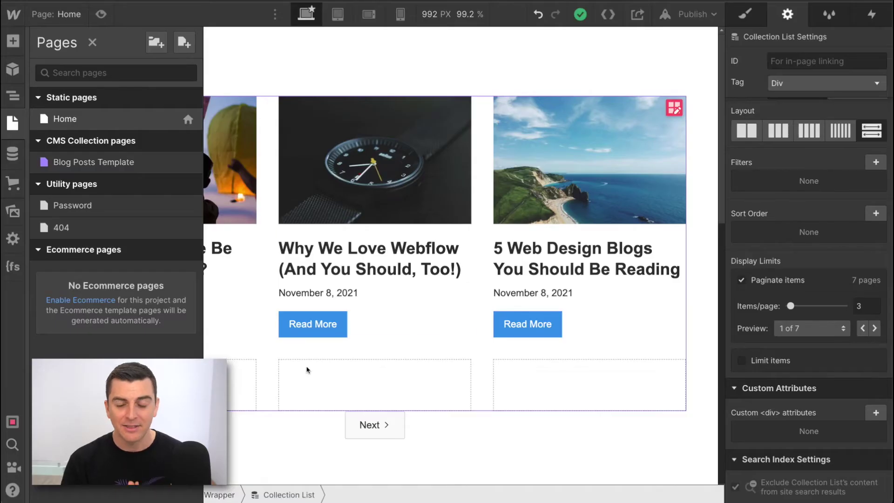
# - Give the Collection List fs-cmsload-element = list and republish to webflow.io
pyautogui.click(475, 353)
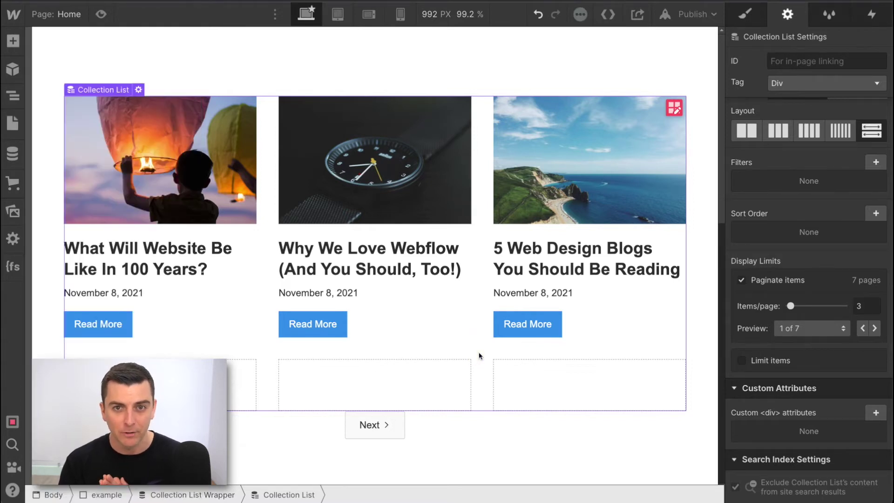
pyautogui.click(876, 413)
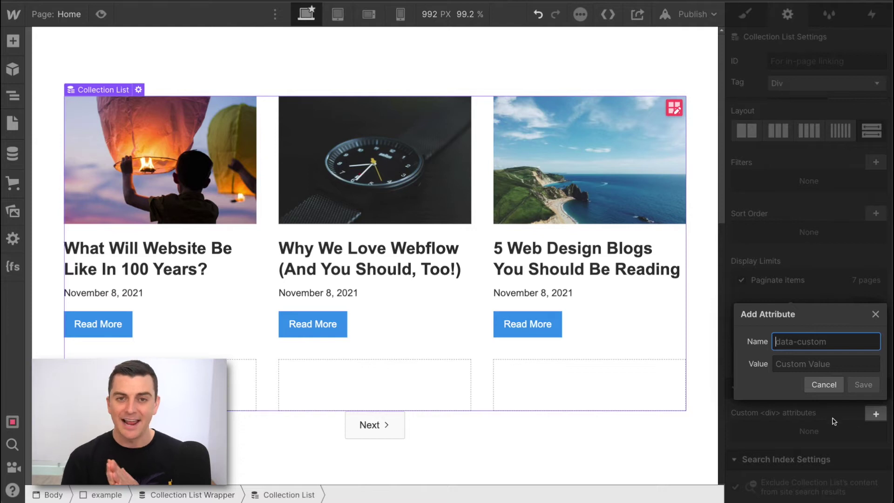
pyautogui.hotkey('ctrl', 'v')
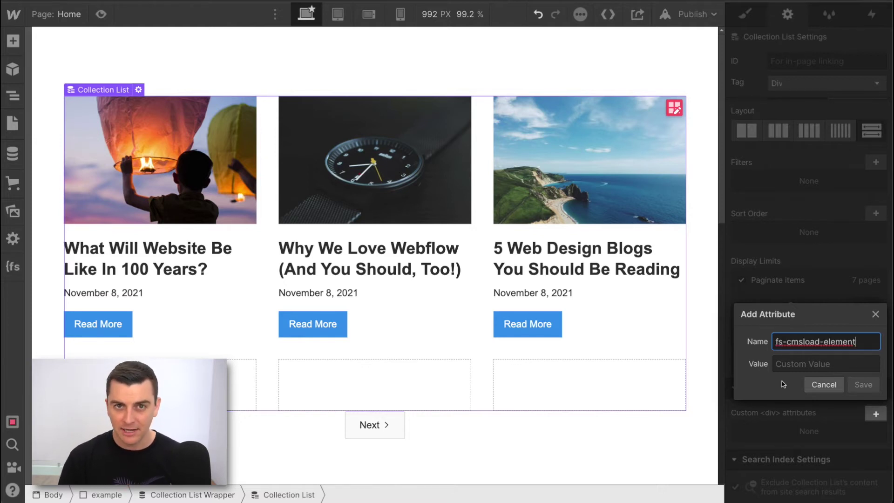
pyautogui.click(808, 364)
pyautogui.write('list')
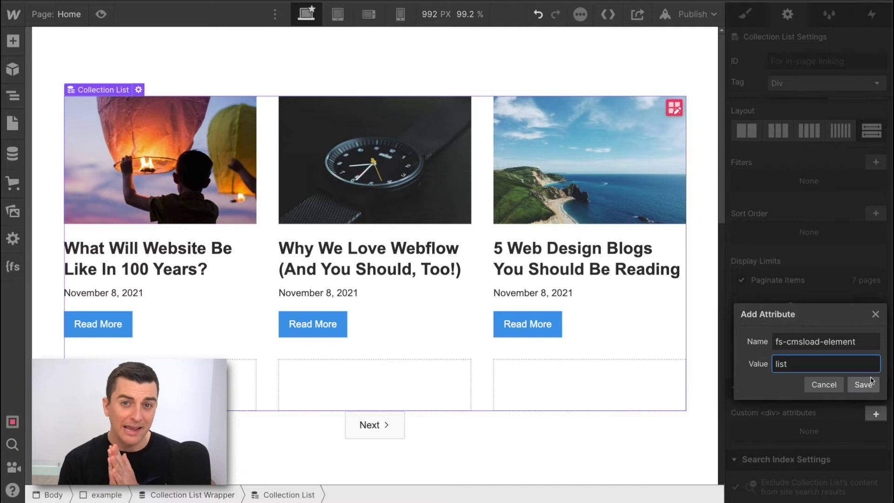
pyautogui.click(863, 385)
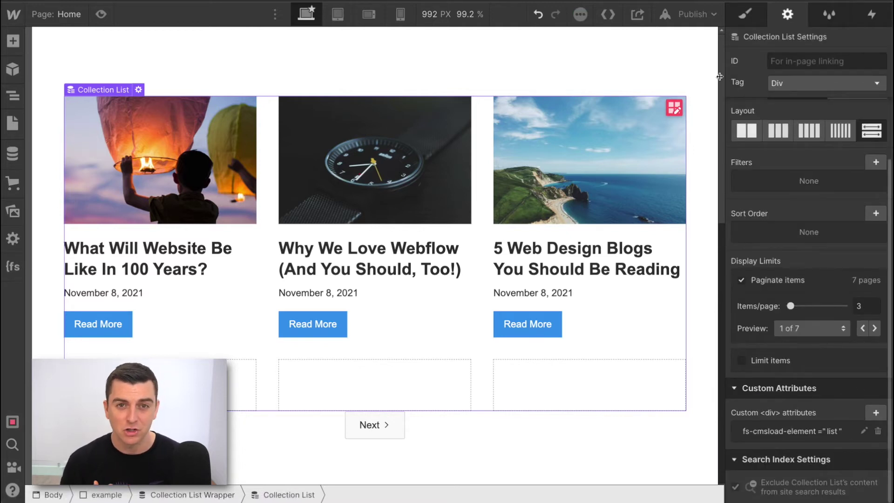
pyautogui.click(694, 14)
pyautogui.click(612, 226)
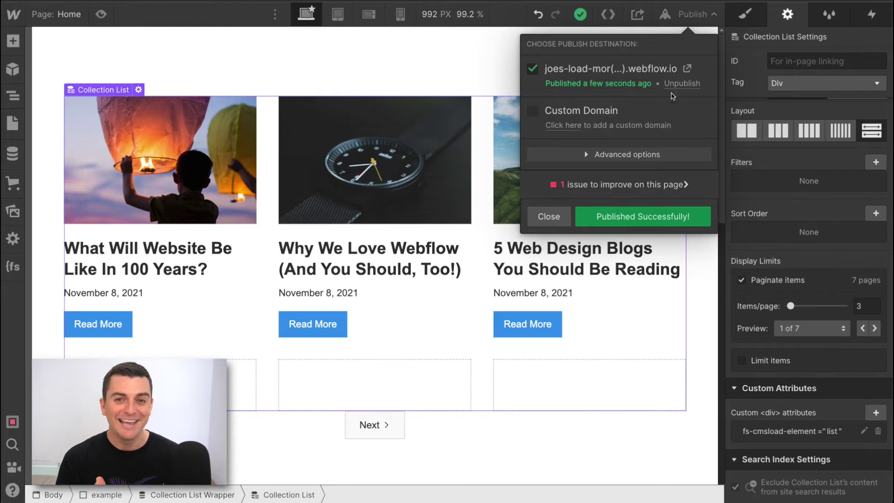
# - Open the published webflow.io site and load two extra rows of blog posts with Next
pyautogui.click(686, 69)
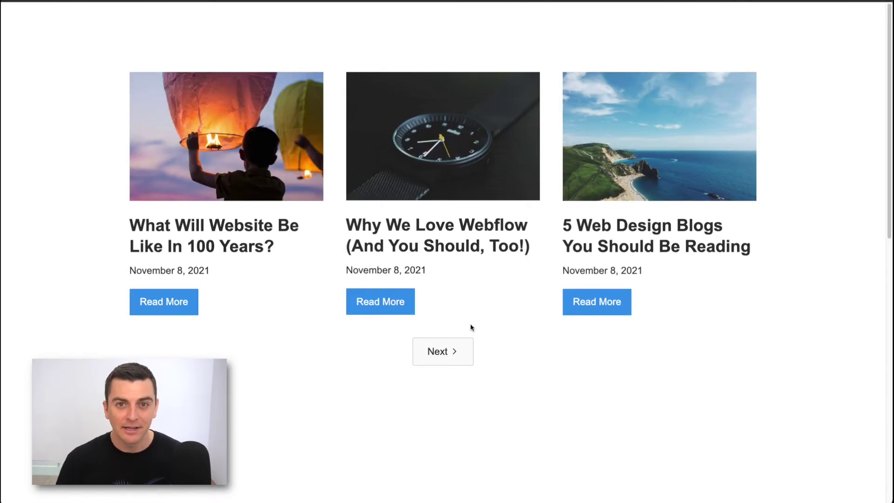
pyautogui.scroll(-2, 470, 326)
pyautogui.click(465, 295)
pyautogui.scroll(-2, 465, 293)
pyautogui.scroll(-4, 465, 293)
pyautogui.click(455, 301)
pyautogui.scroll(-3, 454, 303)
pyautogui.scroll(-4, 454, 305)
# - Load three more rows of posts on the same page, then close Webflow's publish panel
pyautogui.click(467, 254)
pyautogui.scroll(-1, 467, 255)
pyautogui.scroll(-5, 467, 254)
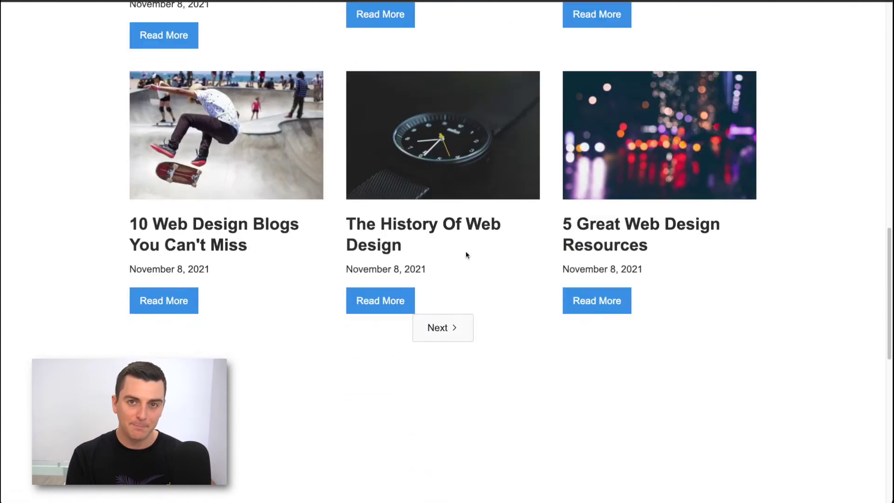
pyautogui.click(457, 230)
pyautogui.scroll(-5, 457, 232)
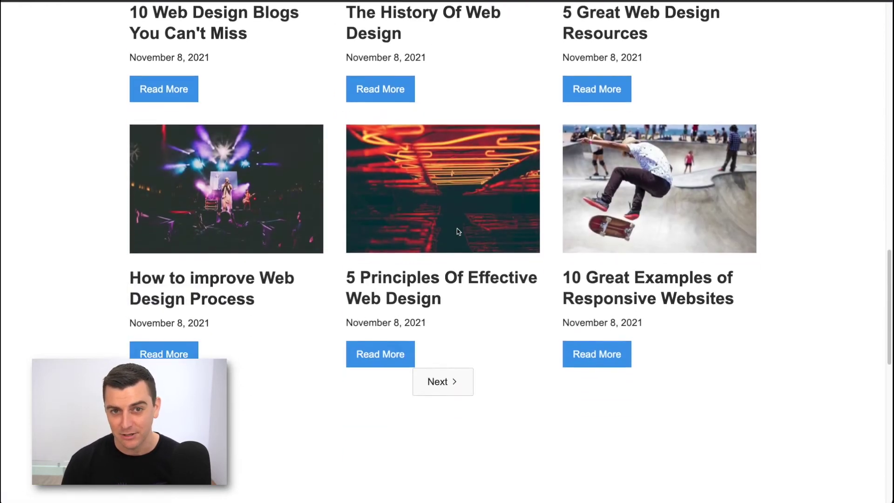
pyautogui.click(457, 209)
pyautogui.scroll(-4, 457, 211)
pyautogui.scroll(-1, 273, 89)
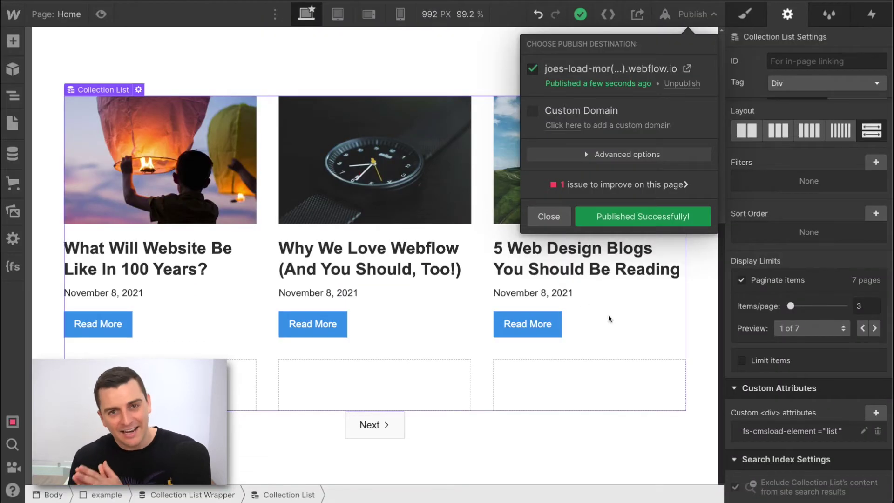
pyautogui.click(549, 217)
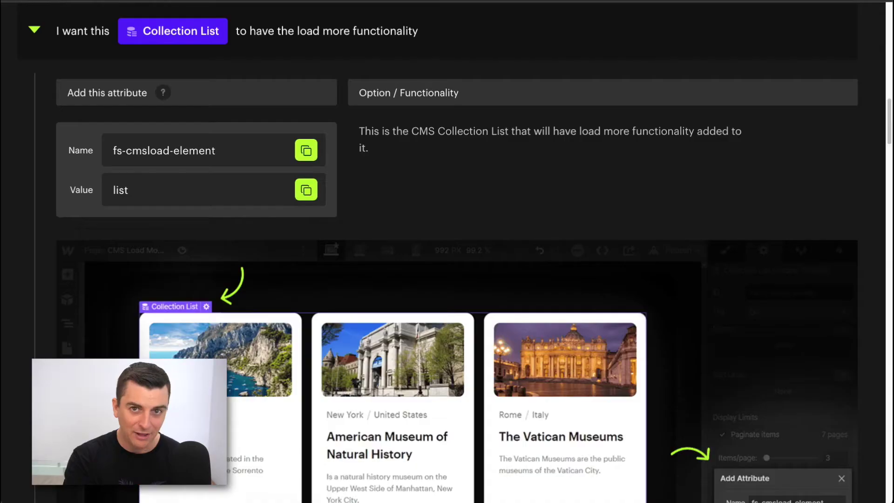
# - Expand the 'load items with infinite scroll' option and copy the fs-cmsload-mode attribute name
pyautogui.click(312, 39)
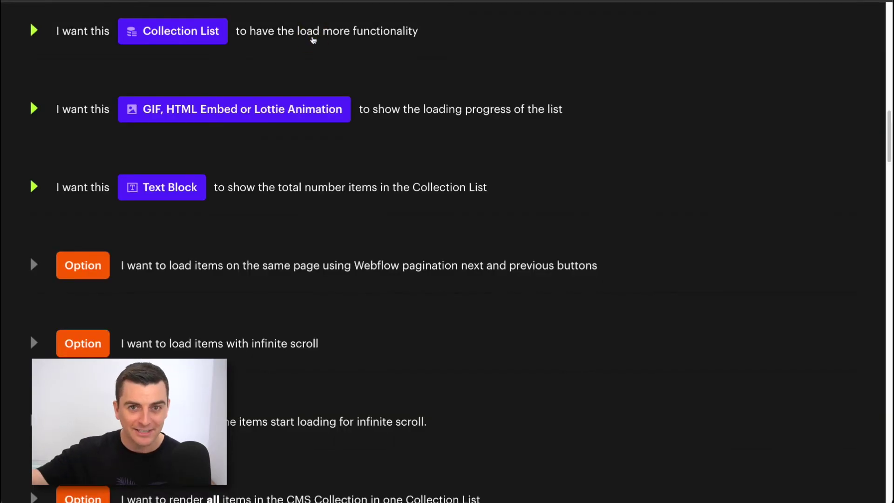
pyautogui.scroll(-3, 313, 39)
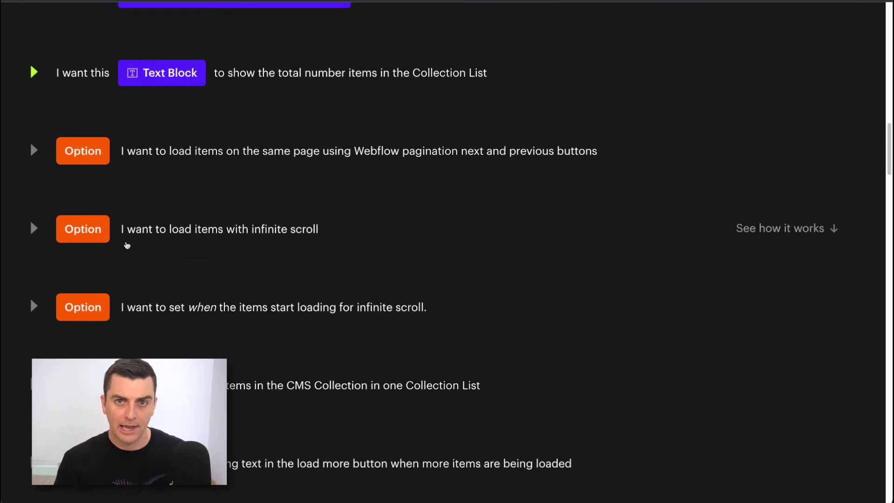
pyautogui.click(267, 239)
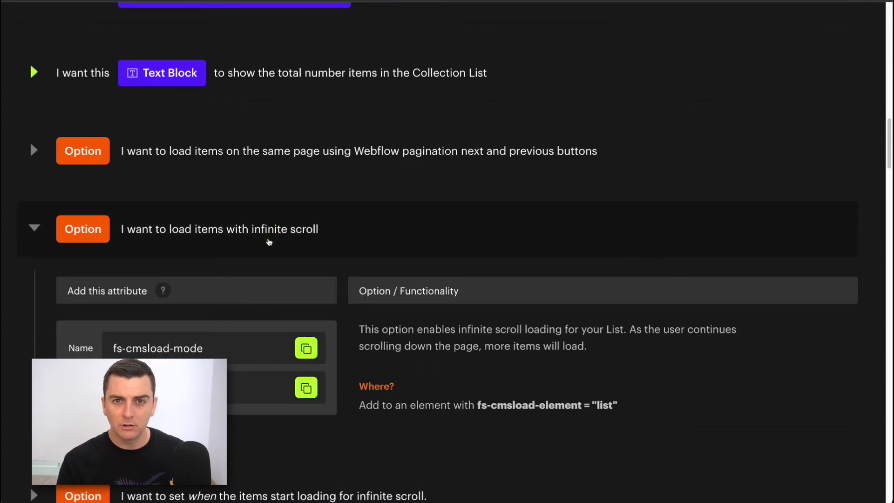
pyautogui.scroll(-1, 269, 242)
pyautogui.scroll(-2, 269, 242)
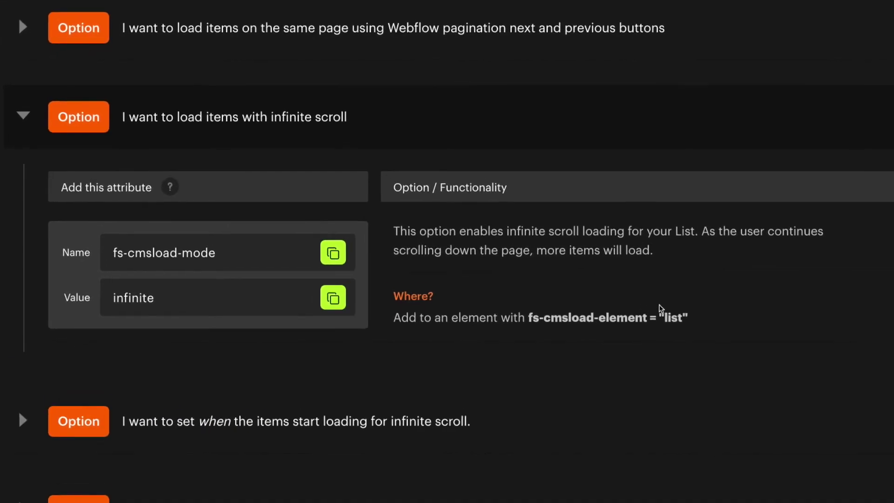
pyautogui.moveTo(549, 333); pyautogui.dragTo(720, 339)
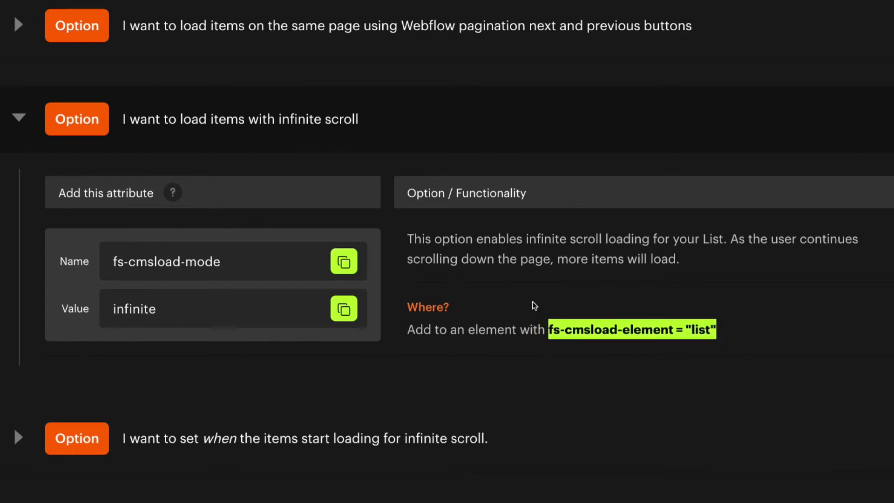
pyautogui.click(456, 327)
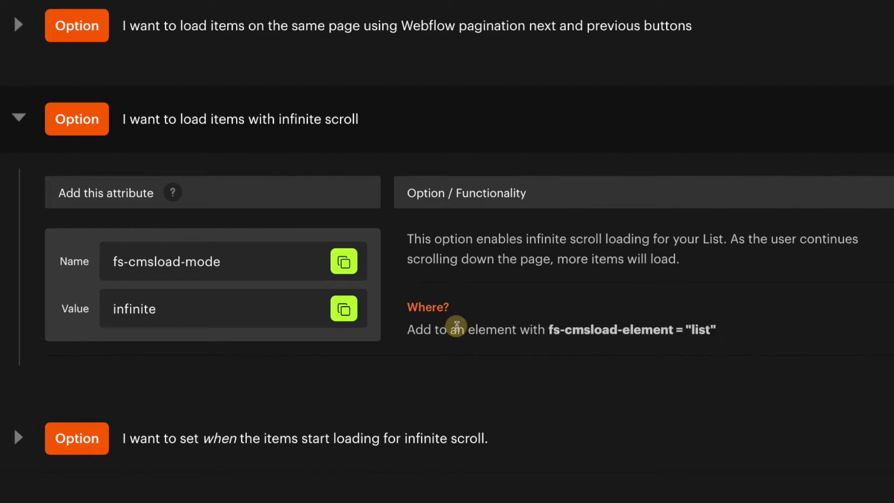
pyautogui.click(343, 264)
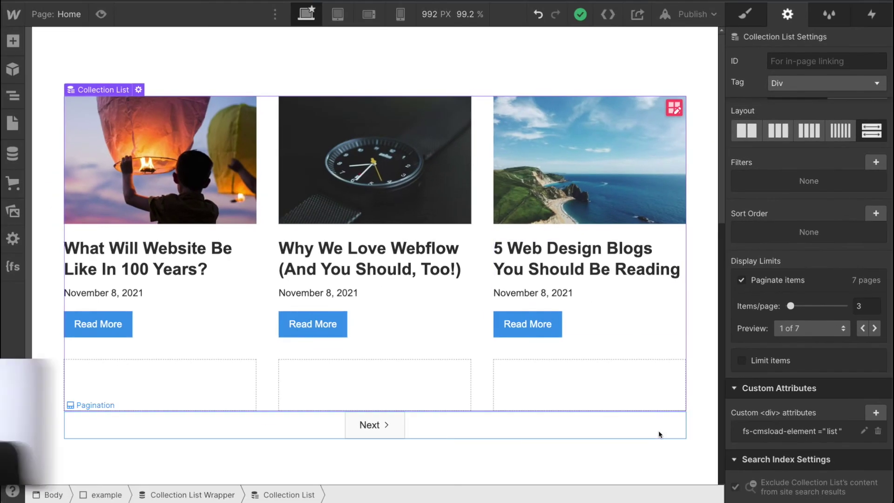
# - Add the custom attribute fs-cmsload-mode = infinite to the Collection List
pyautogui.click(876, 413)
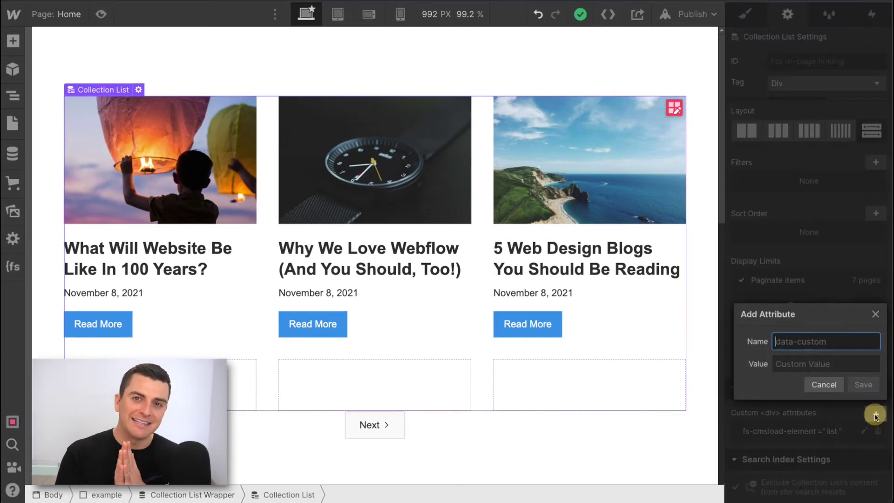
pyautogui.hotkey('ctrl', 'v')
pyautogui.click(818, 365)
pyautogui.write('infinite')
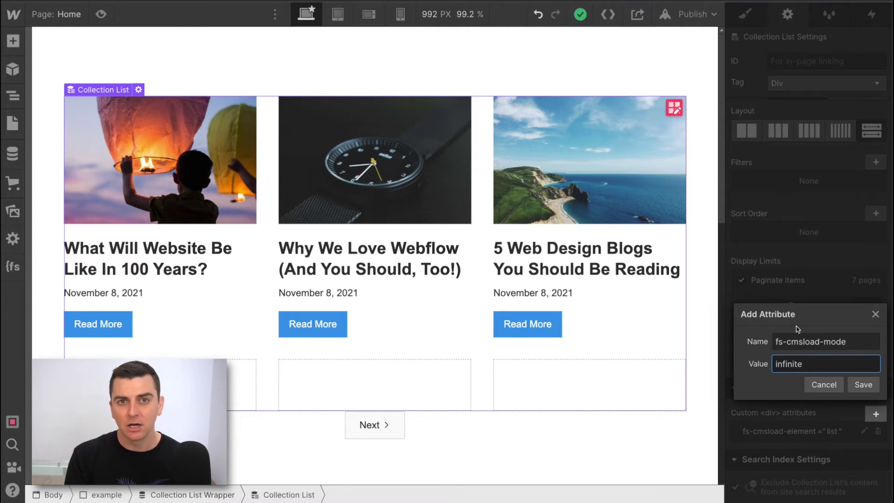
pyautogui.click(868, 385)
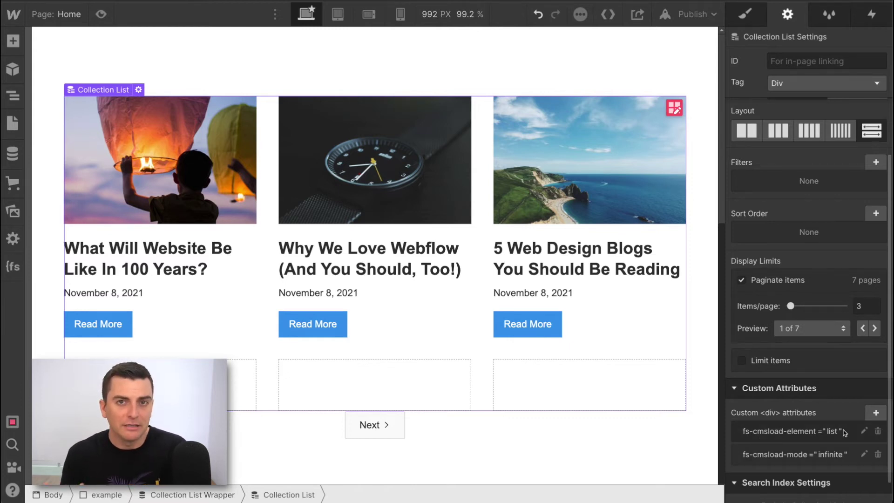
# - Publish the site to the selected domains and open the live site
pyautogui.click(703, 18)
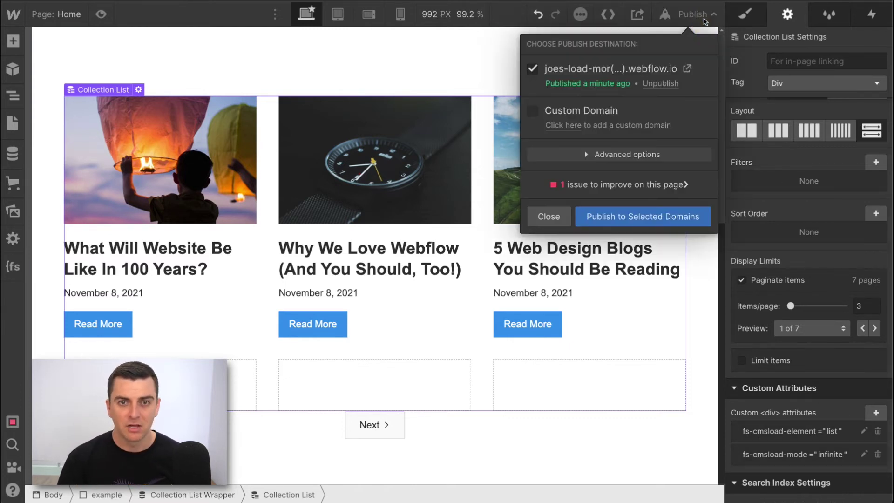
pyautogui.click(608, 225)
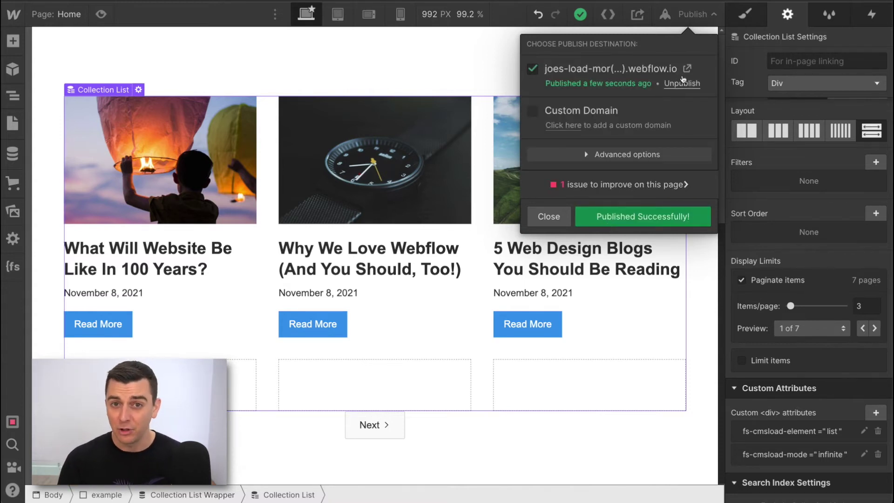
pyautogui.click(687, 68)
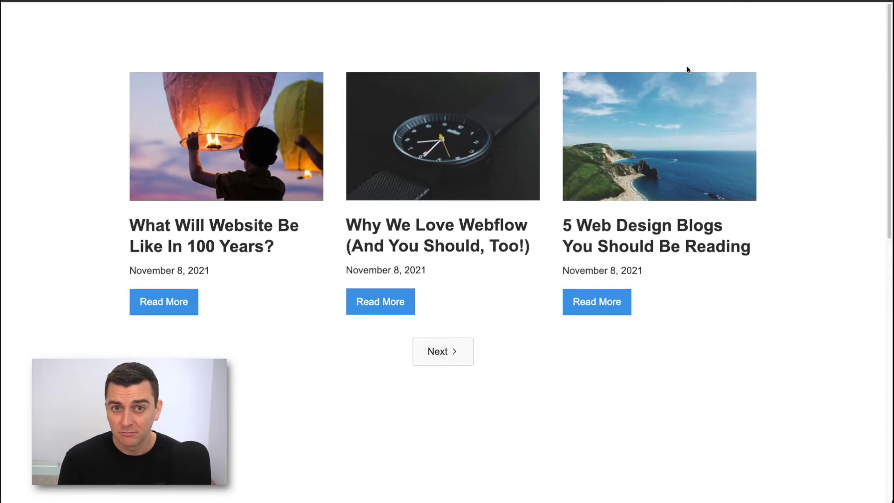
# - Reload the live blog page and scroll until infinite scroll loads the final row of posts
pyautogui.scroll(-5, 688, 70)
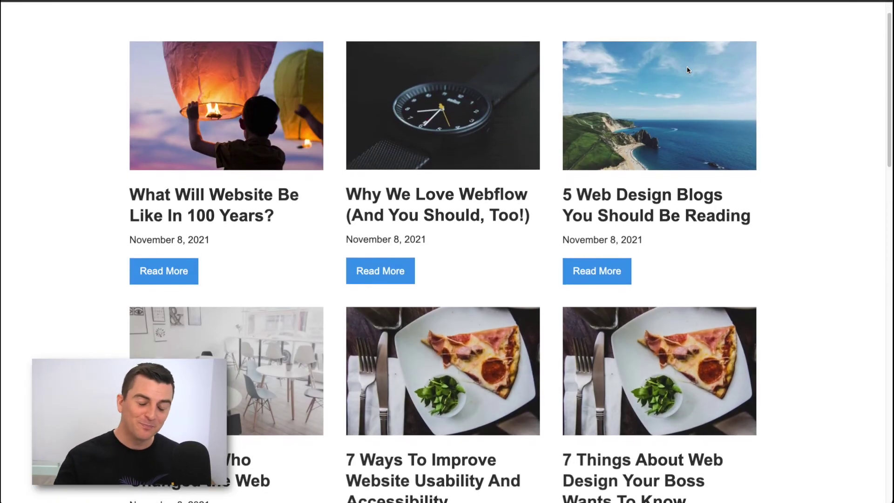
pyautogui.scroll(-15, 688, 69)
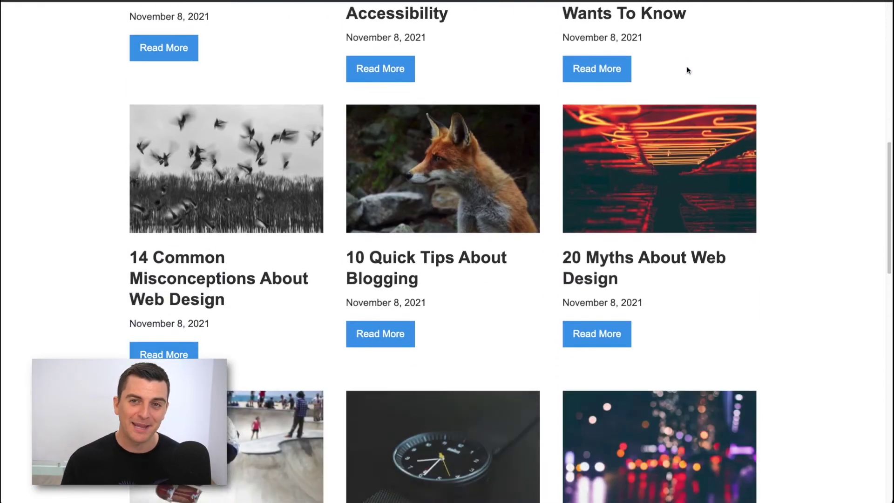
pyautogui.scroll(-17, 688, 70)
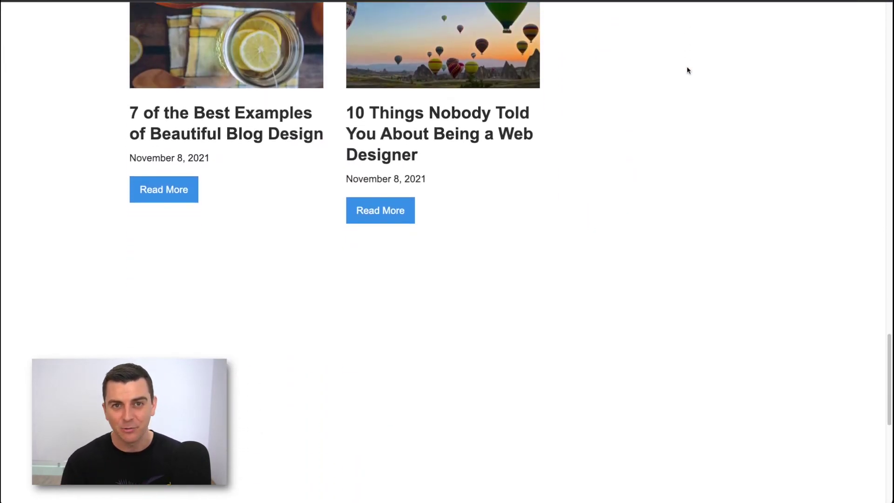
pyautogui.scroll(20, 688, 70)
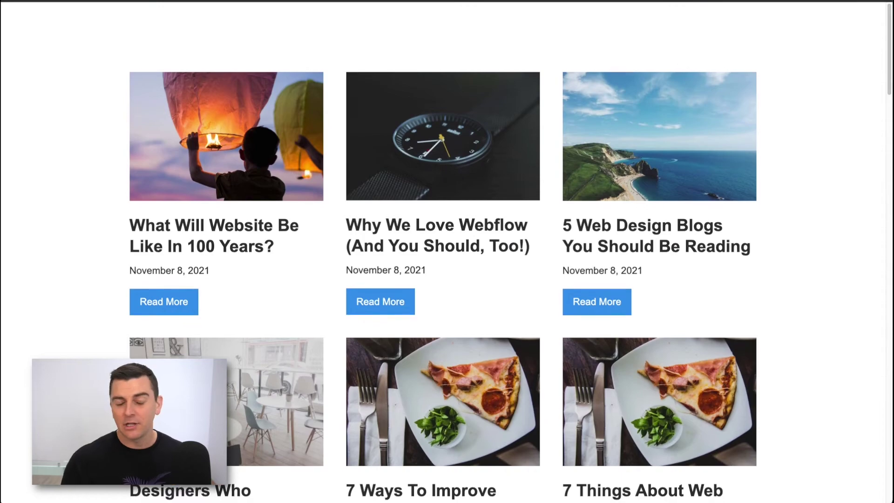
pyautogui.click(509, 2)
pyautogui.scroll(-19, 620, 111)
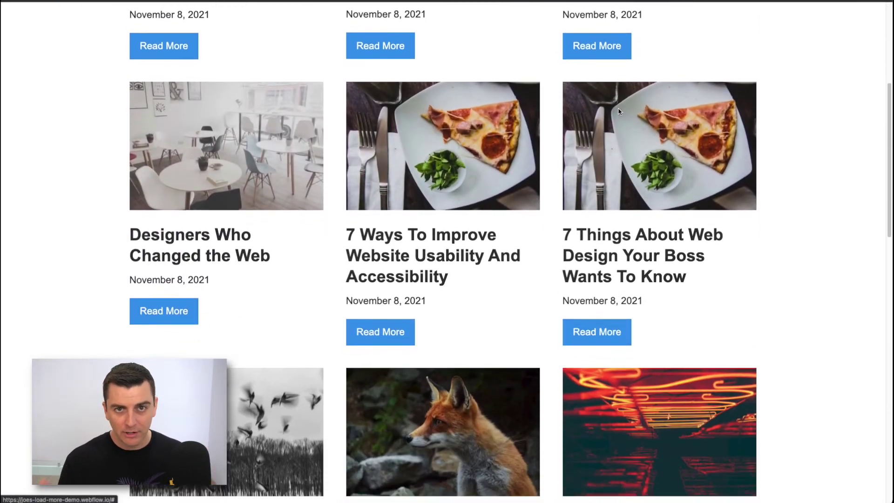
pyautogui.scroll(-18, 619, 111)
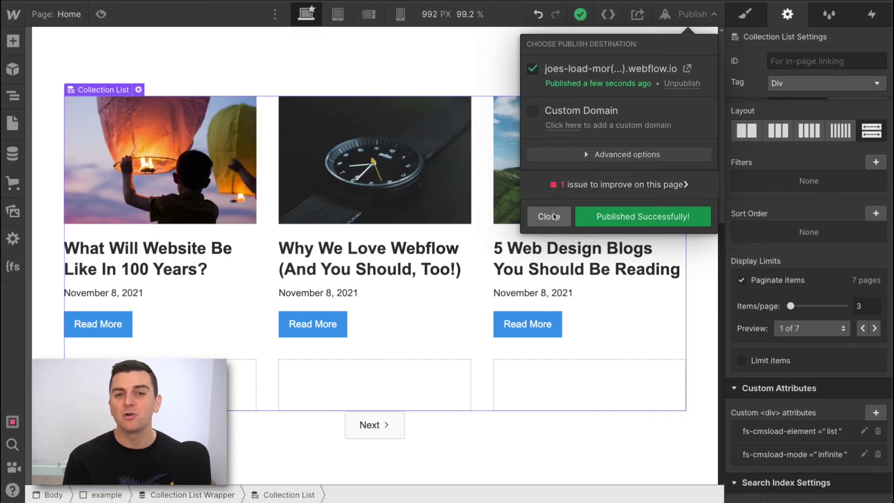
pyautogui.click(553, 215)
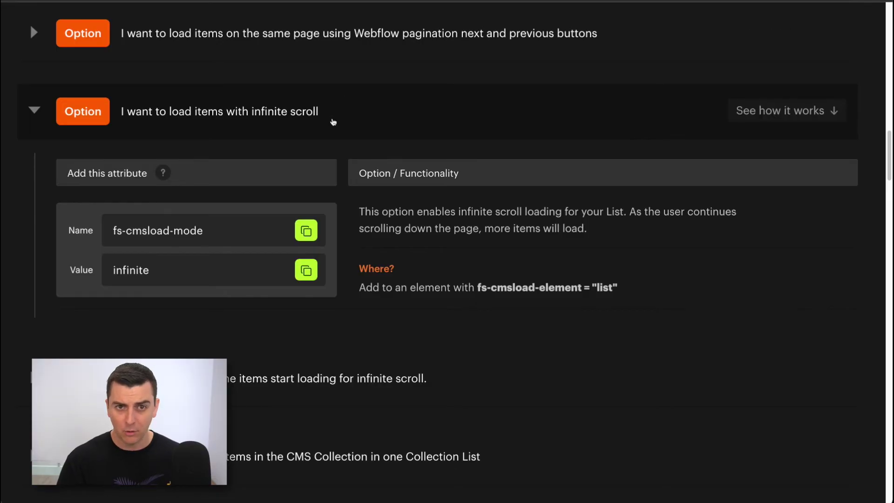
# - Expand the GIF, HTML Embed or Lottie Animation row and copy the fs-cmsload-element name
pyautogui.click(331, 122)
pyautogui.scroll(7, 333, 121)
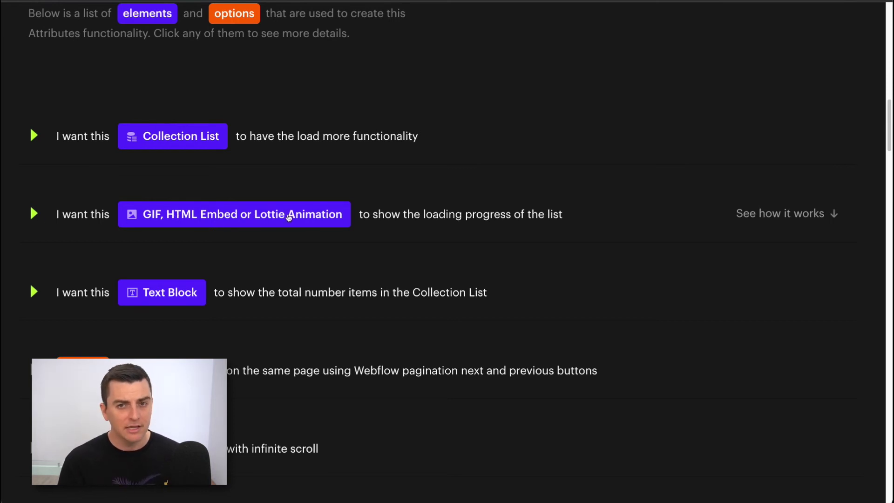
pyautogui.click(484, 227)
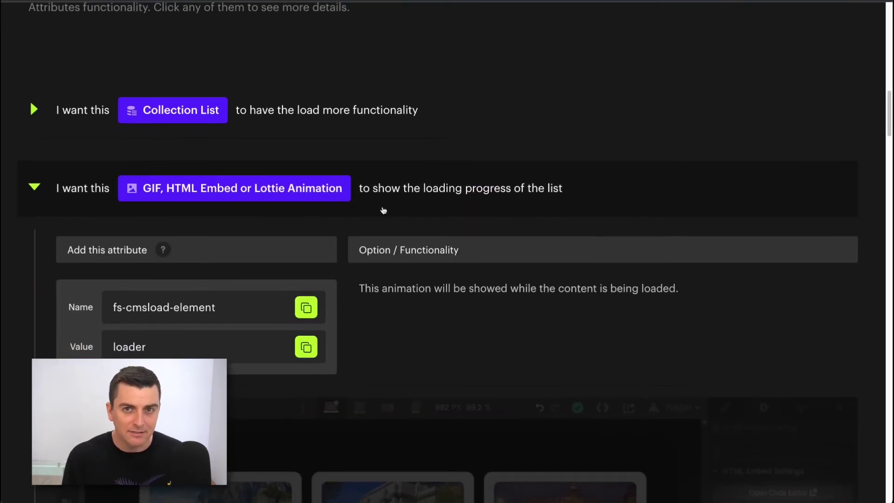
pyautogui.scroll(-3, 383, 211)
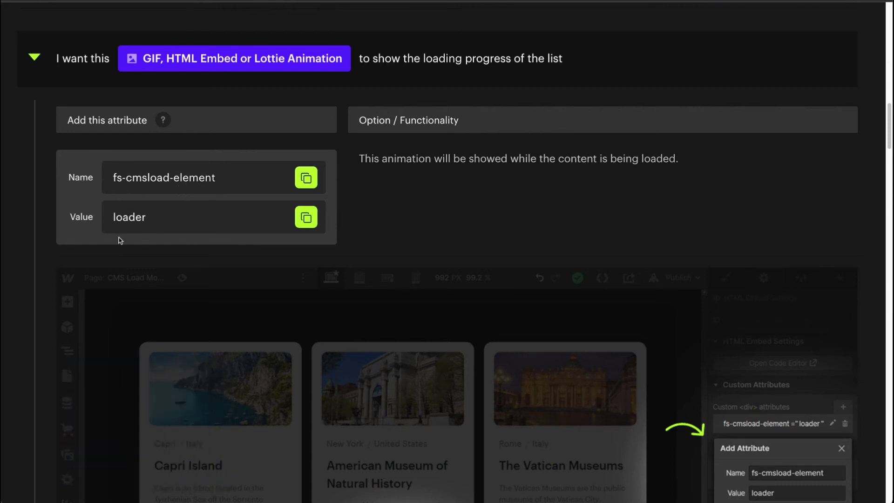
pyautogui.scroll(-3, 121, 239)
pyautogui.scroll(-2, 121, 239)
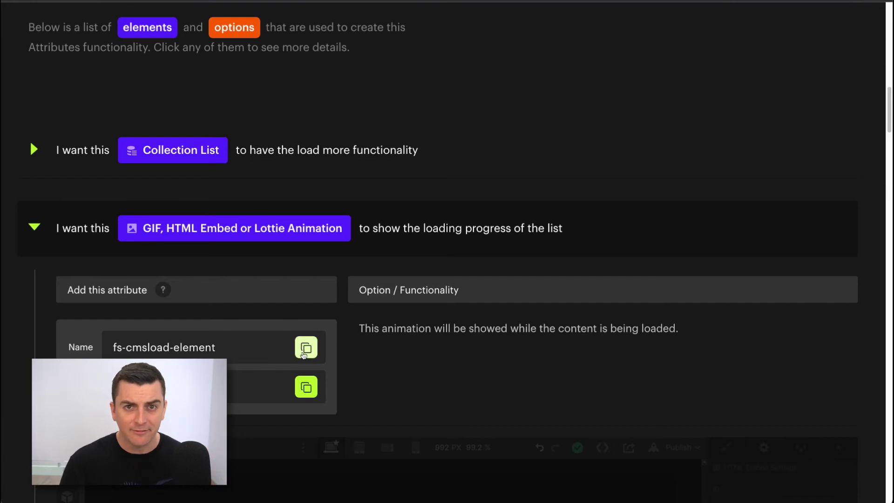
pyautogui.click(306, 348)
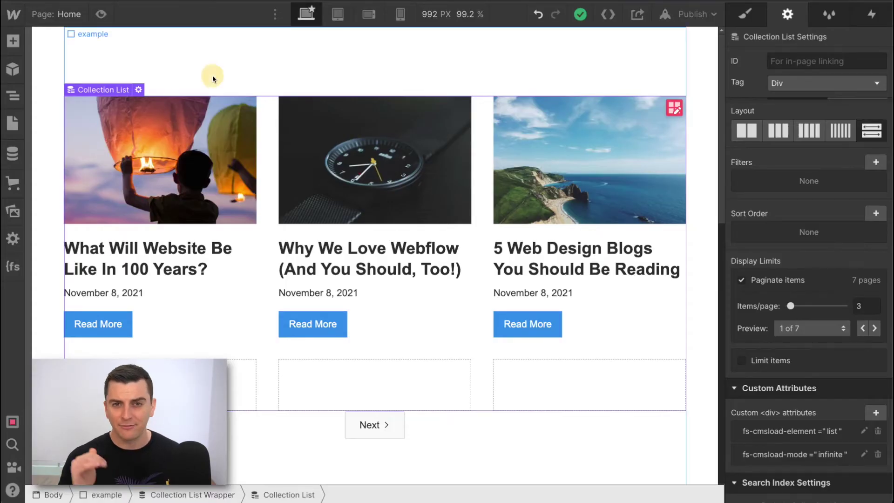
# - Add an Image element using 833.gif inside the example div below the posts
pyautogui.click(212, 74)
pyautogui.press('a')
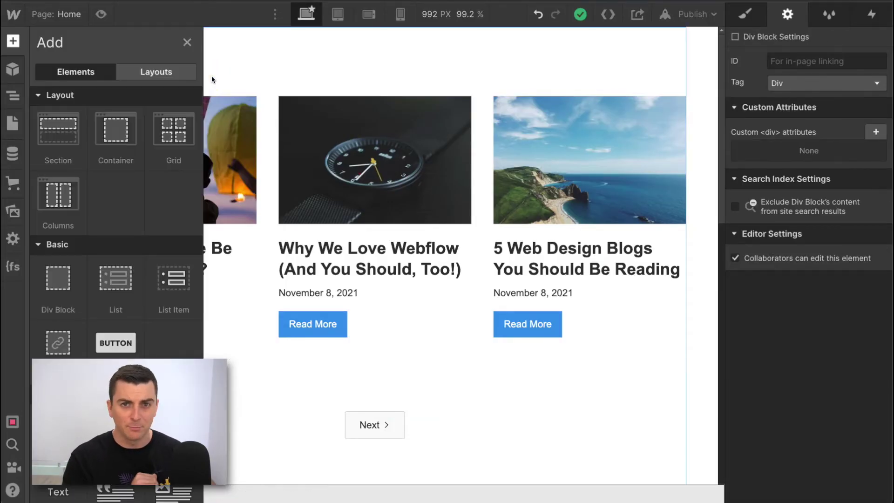
pyautogui.scroll(-5, 49, 175)
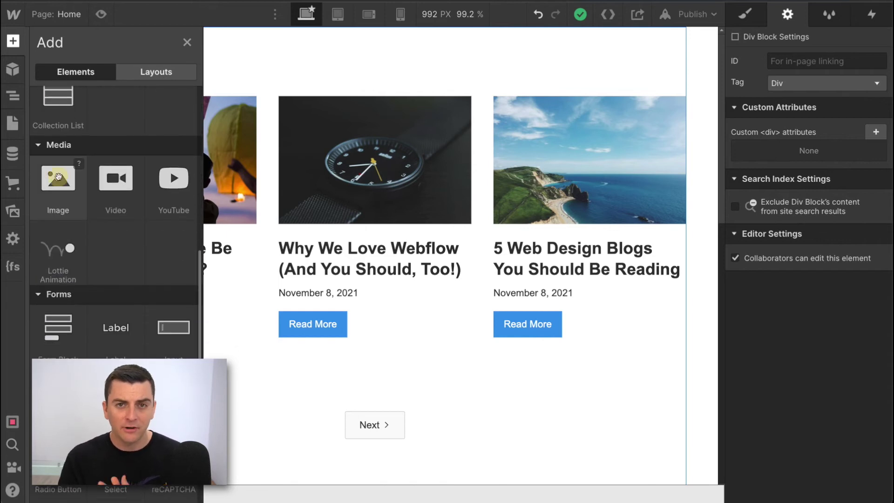
pyautogui.click(52, 176)
pyautogui.click(74, 163)
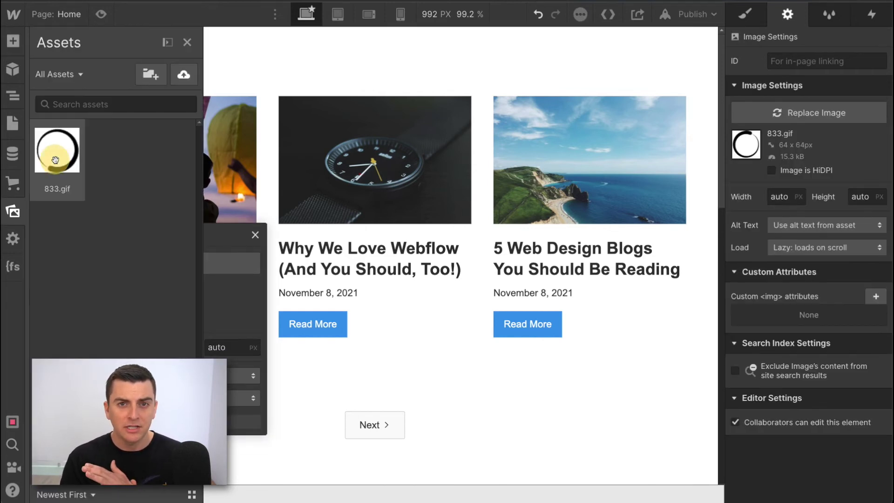
pyautogui.click(188, 43)
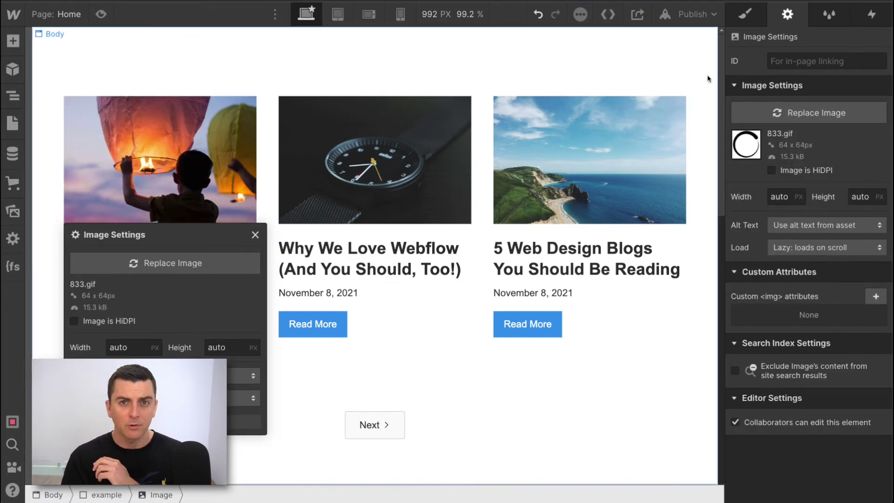
# - Centre the spinner image with auto left and right margins and Display Block
pyautogui.click(744, 15)
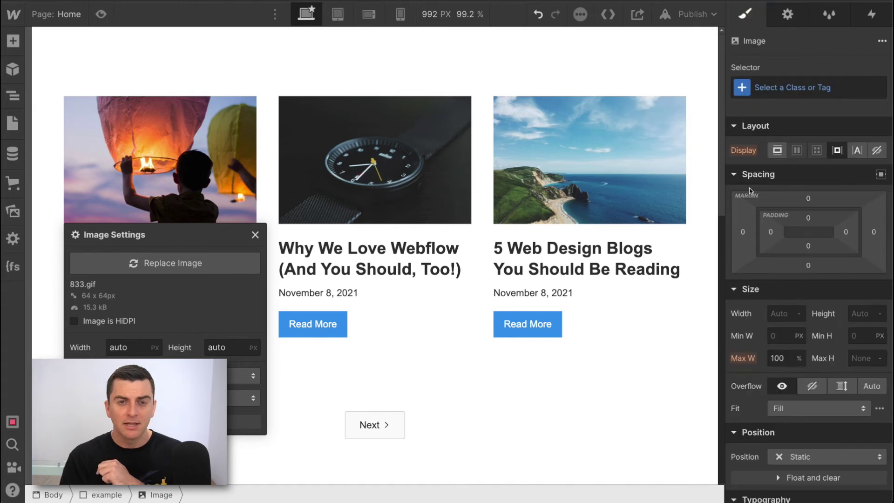
pyautogui.click(743, 231)
pyautogui.click(740, 300)
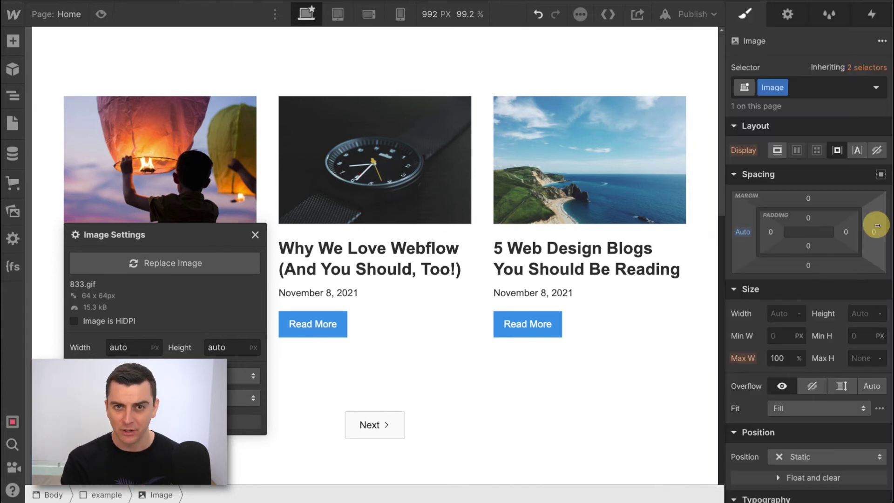
pyautogui.click(874, 231)
pyautogui.click(752, 285)
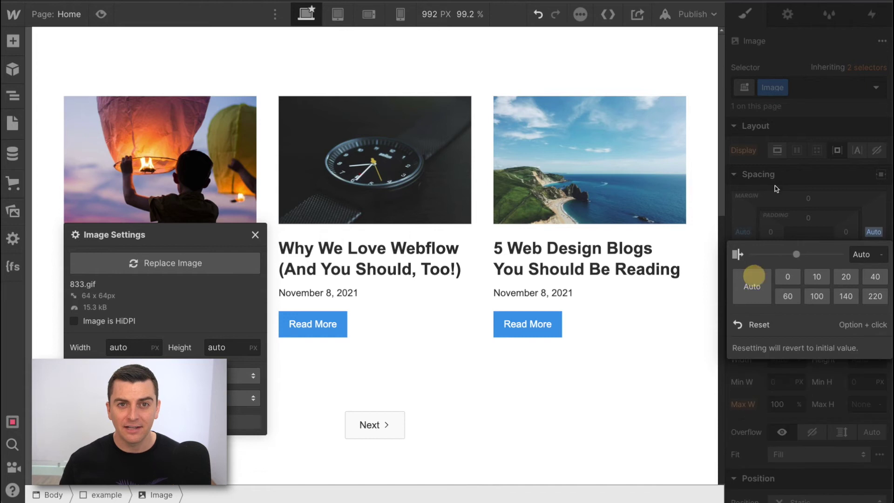
pyautogui.click(777, 151)
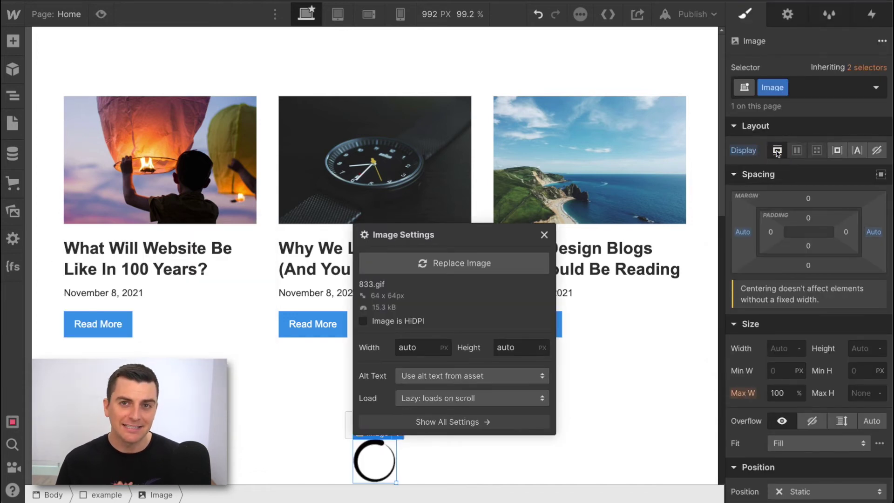
pyautogui.click(544, 234)
# - Give the image the custom attribute fs-cmsload-element = loader
pyautogui.click(788, 14)
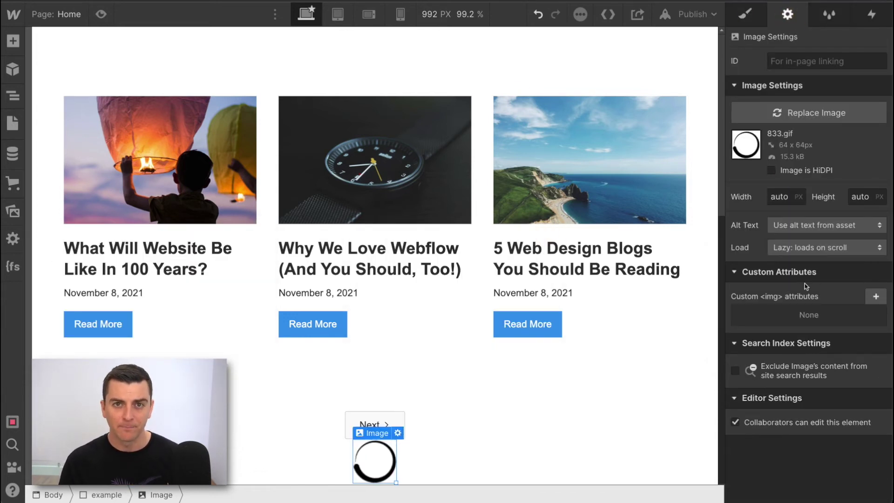
pyautogui.click(875, 296)
pyautogui.hotkey('ctrl', 'v')
pyautogui.click(799, 372)
pyautogui.write('loader')
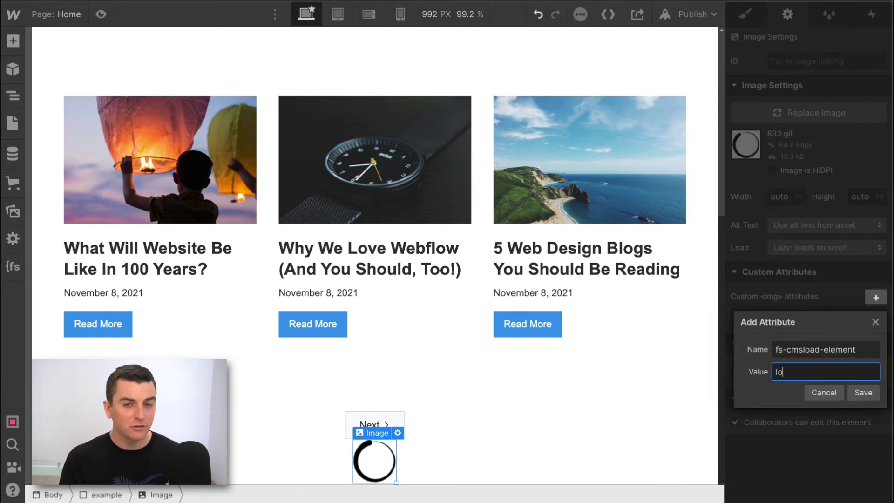
pyautogui.click(863, 393)
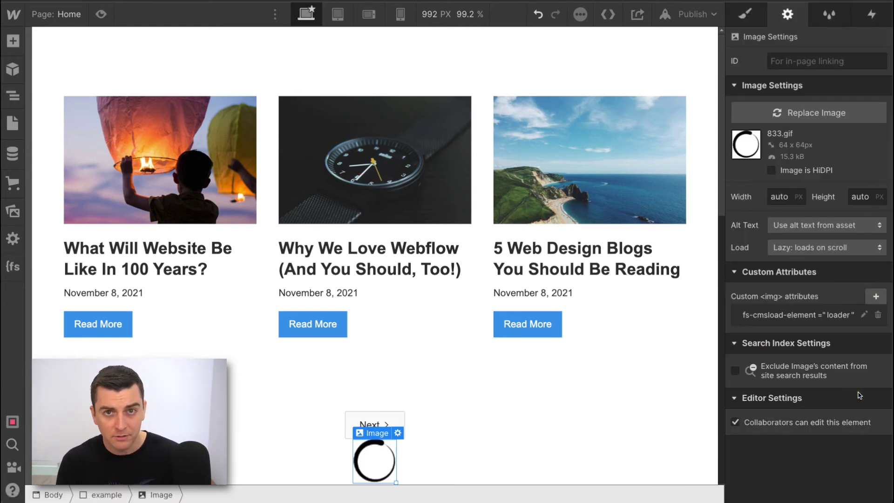
# - Republish the site with the loader image to the selected domain and open the live site
pyautogui.scroll(-3, 546, 374)
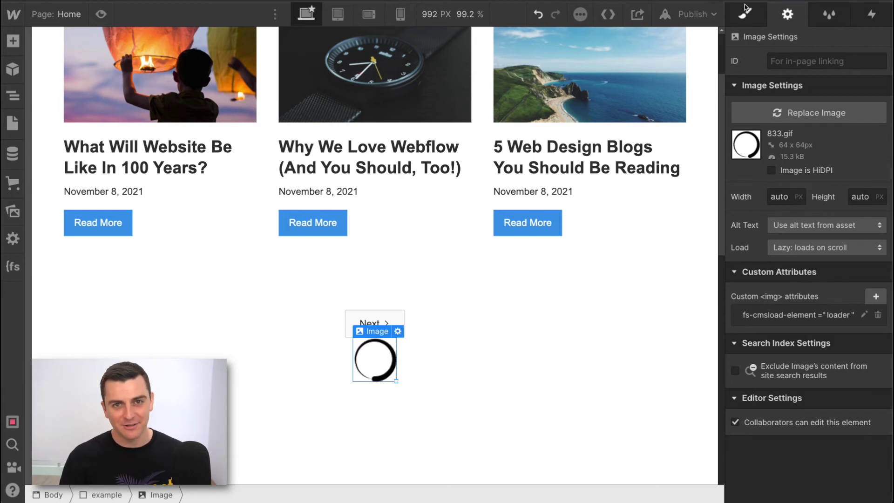
pyautogui.click(703, 14)
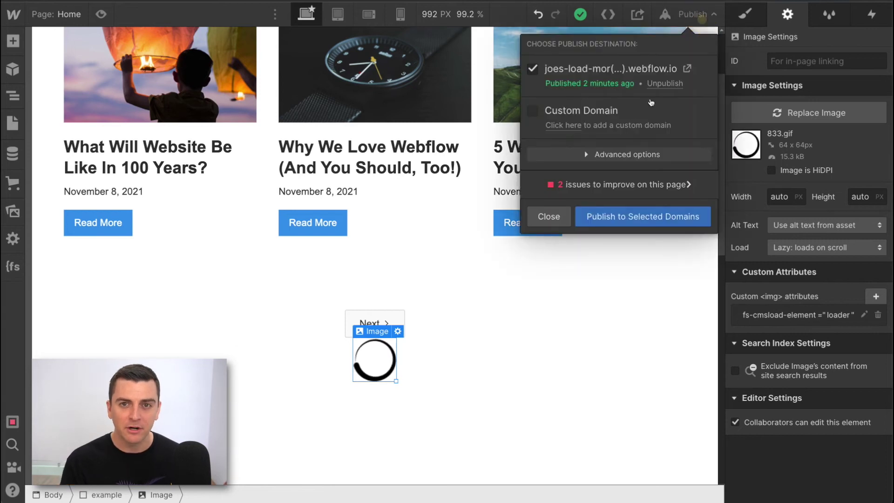
pyautogui.click(594, 216)
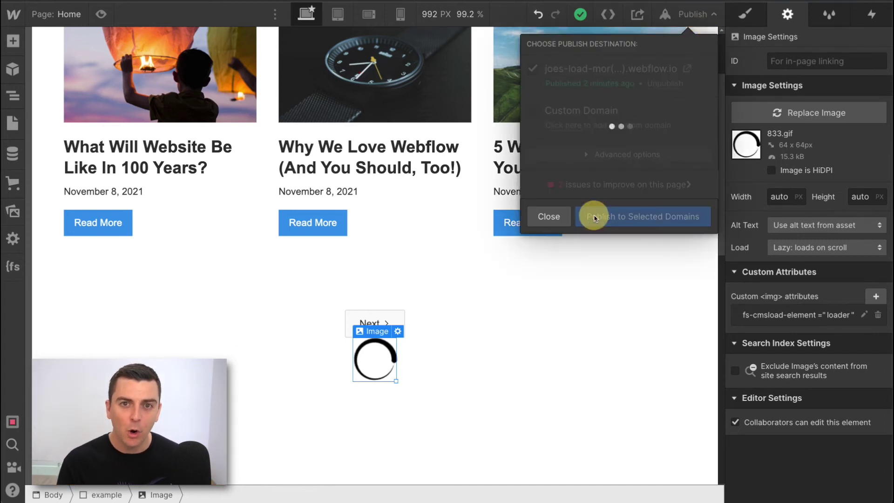
pyautogui.click(688, 69)
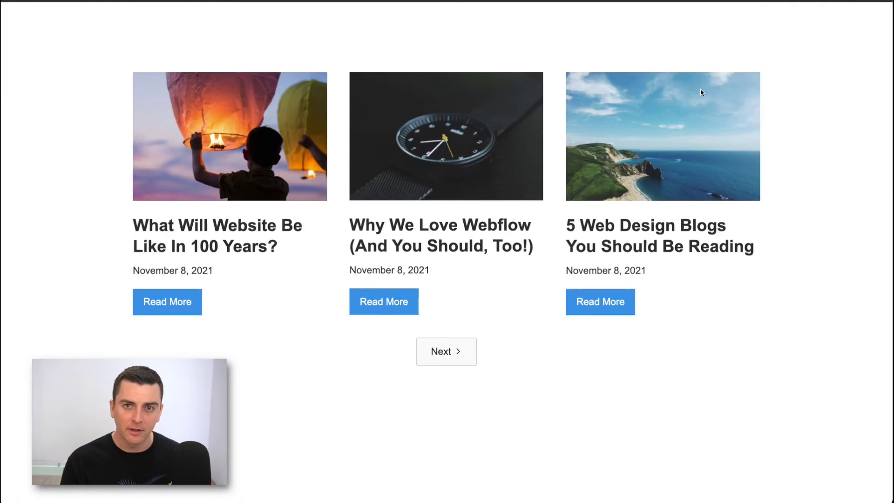
# - Reload the live blog page and scroll down to watch the spinner load more posts
pyautogui.scroll(-2, 731, 112)
pyautogui.scroll(-10, 731, 113)
pyautogui.scroll(-14, 731, 115)
pyautogui.scroll(-3, 731, 116)
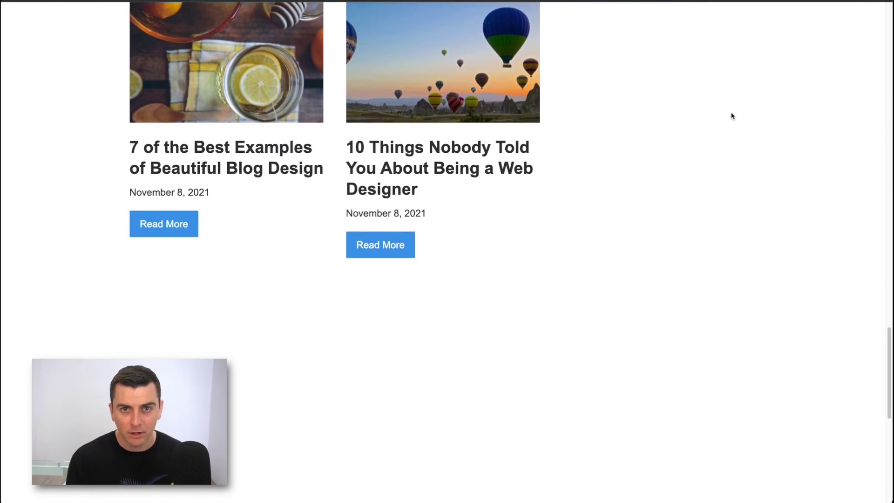
pyautogui.scroll(15, 709, 130)
pyautogui.hotkey('ctrl', 'r')
pyautogui.scroll(-2, 622, 163)
pyautogui.scroll(-20, 622, 163)
pyautogui.scroll(-3, 621, 163)
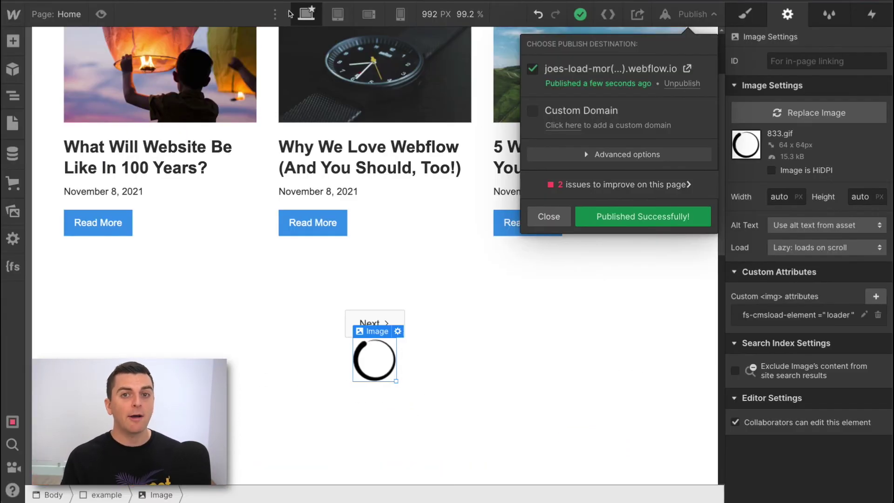
# - Back in the Designer, select the Collection List to view its custom attributes
pyautogui.click(547, 216)
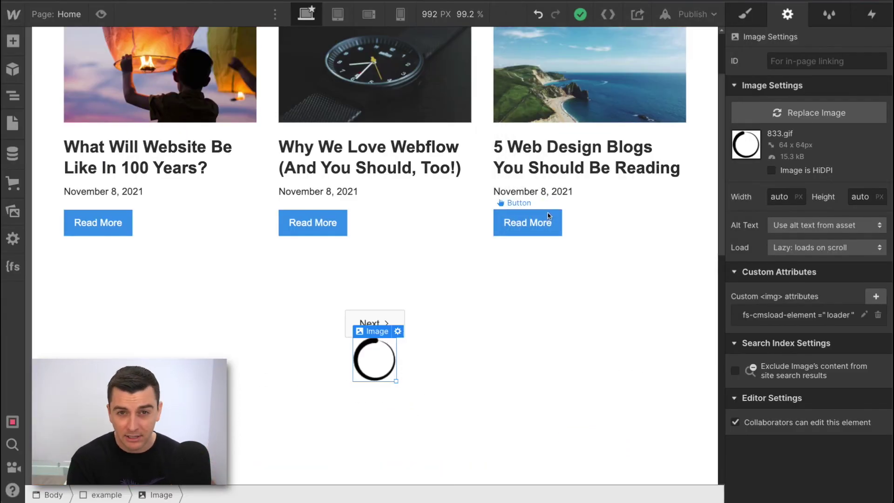
pyautogui.click(457, 293)
pyautogui.scroll(-2, 855, 453)
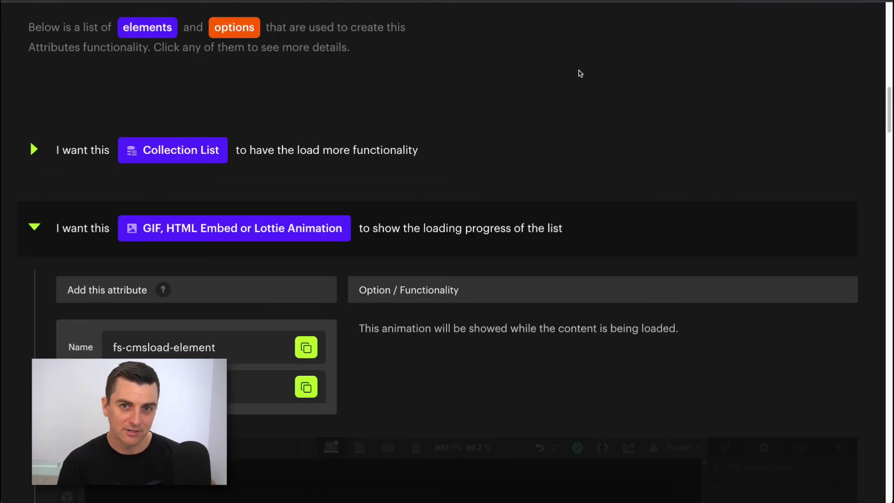
# - Expand the same-page pagination option and copy its 'pagination' value for fs-cmsload-mode
pyautogui.click(457, 231)
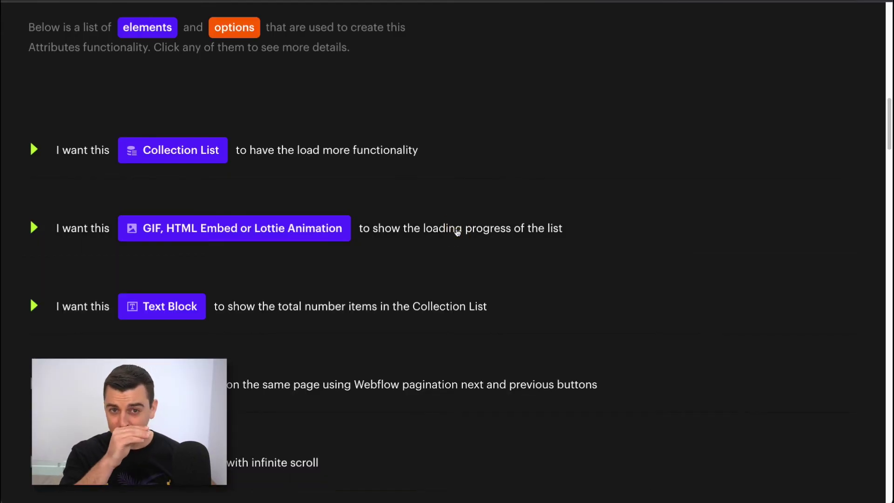
pyautogui.scroll(-5, 457, 232)
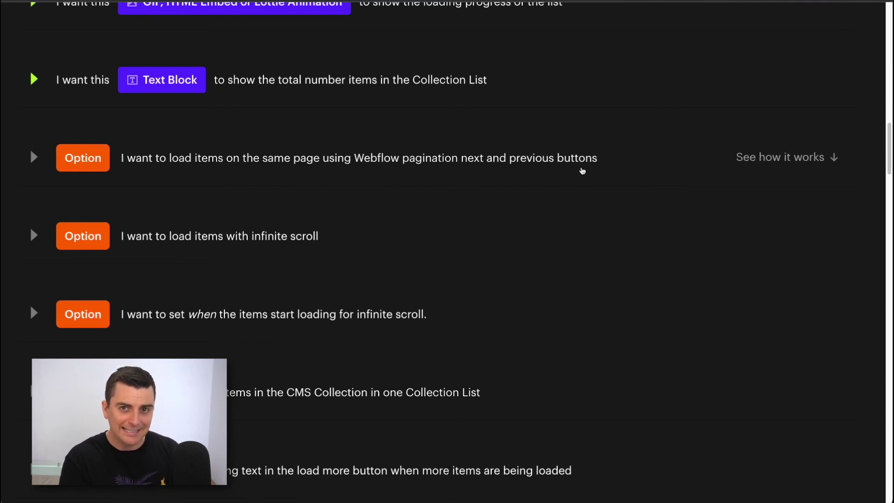
pyautogui.click(601, 171)
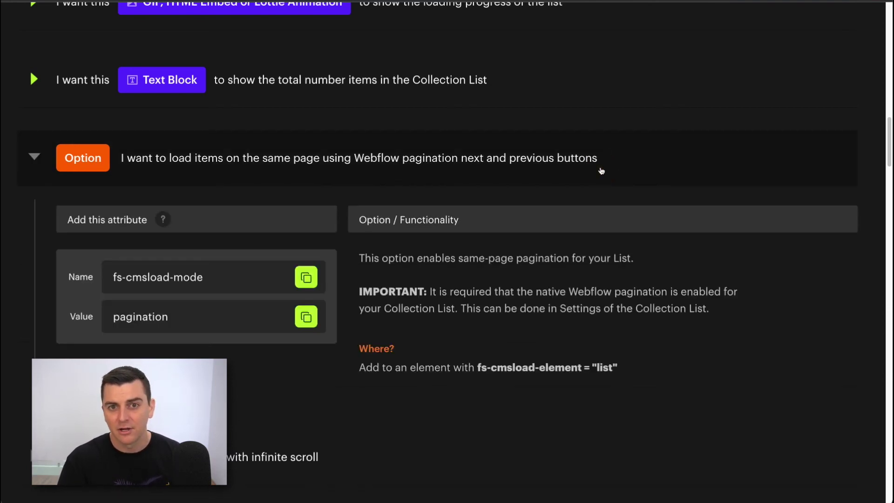
pyautogui.scroll(-2, 602, 171)
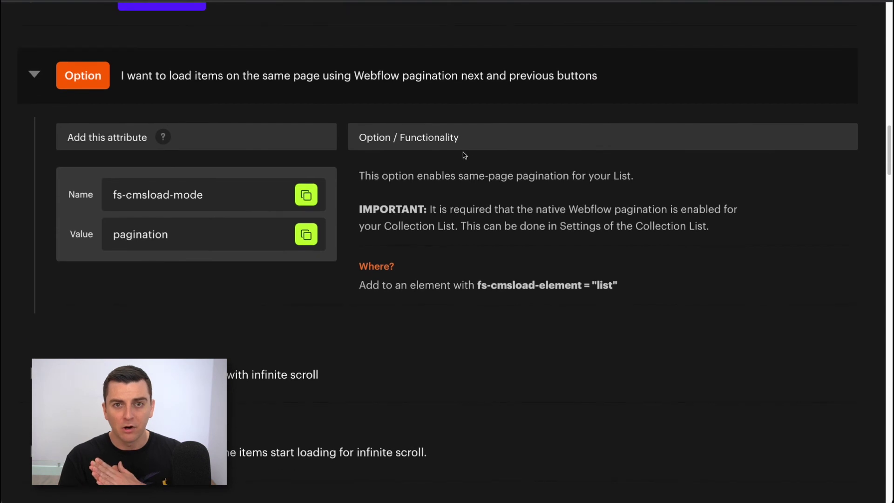
pyautogui.moveTo(631, 285); pyautogui.dragTo(479, 283)
pyautogui.click(231, 300)
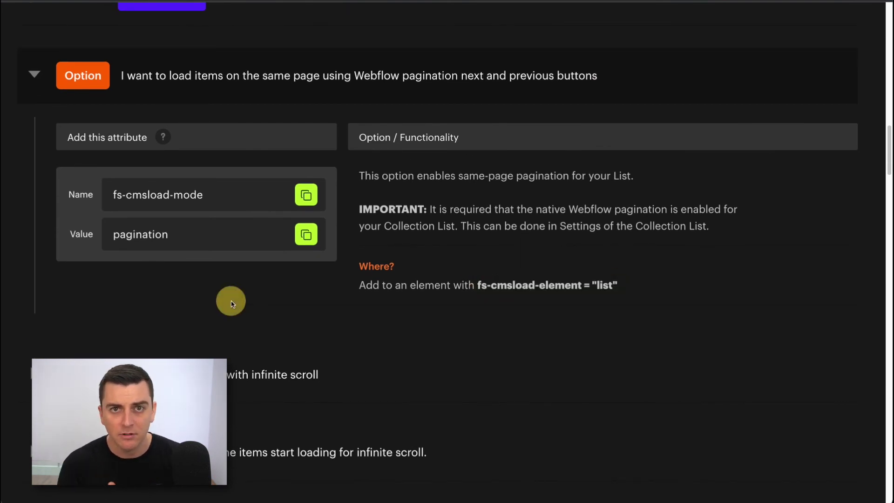
pyautogui.click(307, 235)
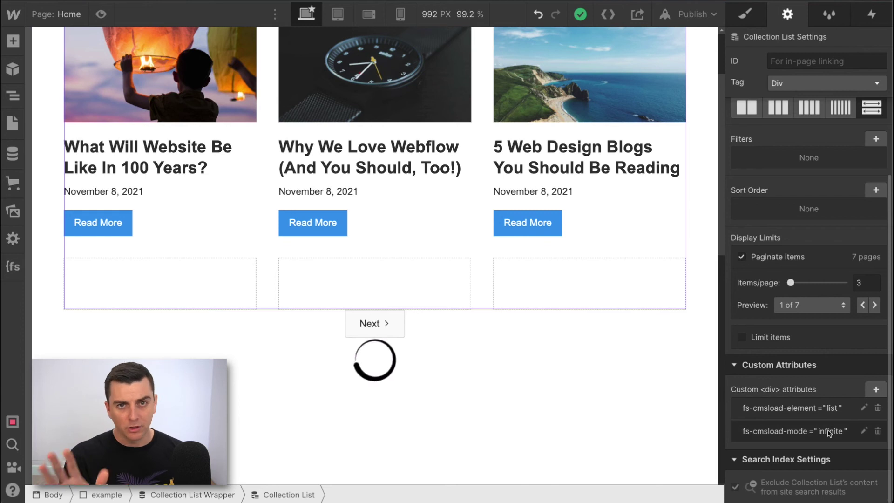
# - Change the fs-cmsload-mode attribute value from infinite to pagination
pyautogui.click(829, 433)
pyautogui.moveTo(836, 379); pyautogui.dragTo(730, 378)
pyautogui.write('pagination')
pyautogui.click(862, 399)
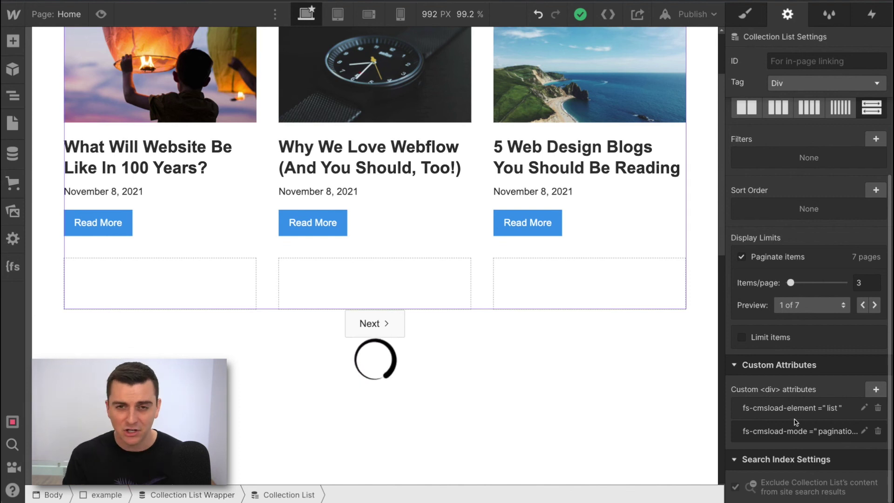
# - Delete the spinner loader image and bring up the publish options with Shift+P
pyautogui.click(377, 365)
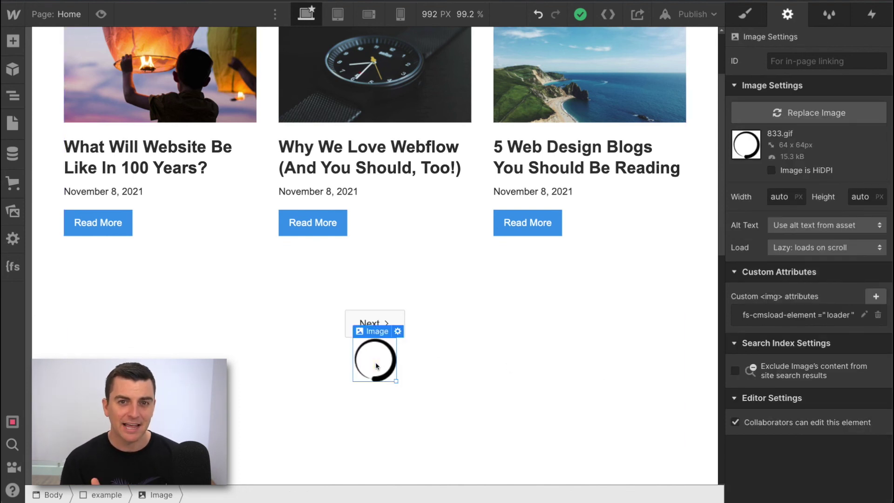
pyautogui.press('Delete')
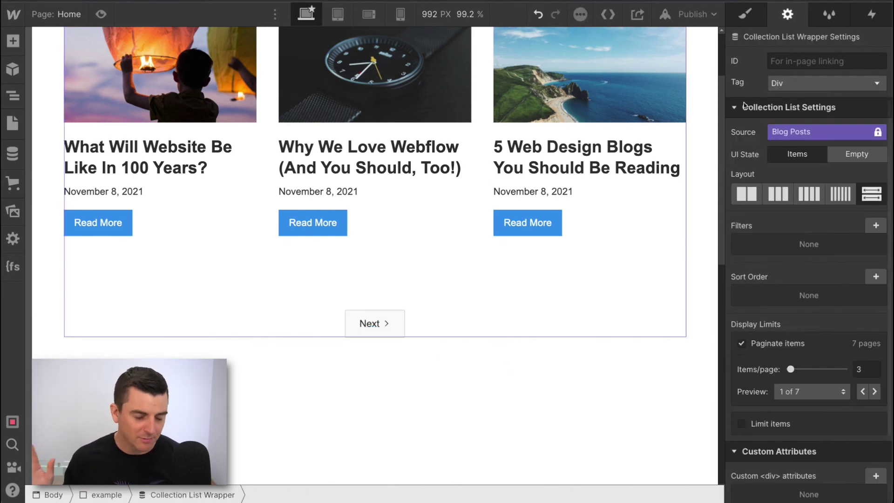
pyautogui.hotkey('shift', 'p')
# - Publish to the selected domain, open the live site, and page forward through posts
pyautogui.click(589, 215)
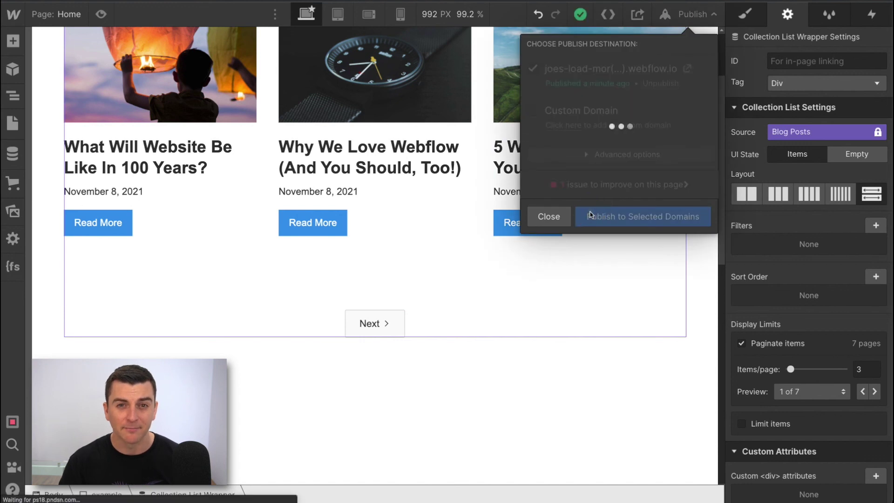
pyautogui.click(688, 70)
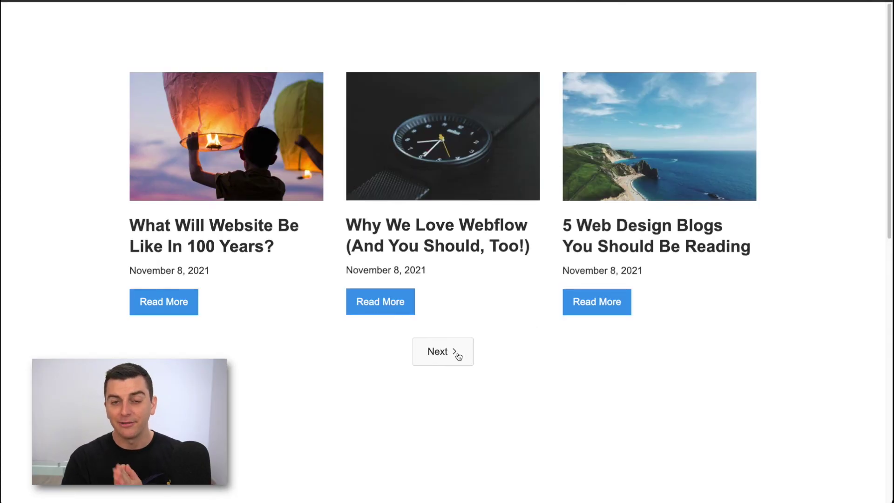
pyautogui.click(458, 354)
pyautogui.click(483, 373)
pyautogui.click(483, 374)
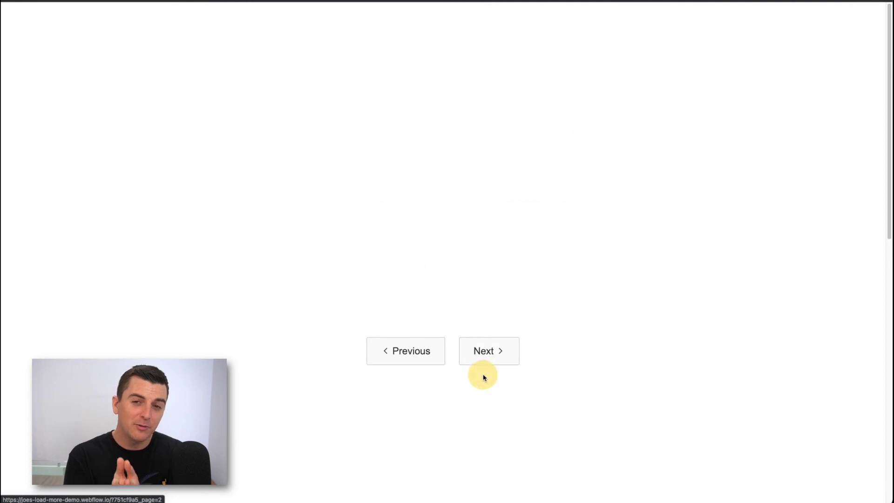
# - Page back and forth through the posts with Previous and Next to test same-page pagination
pyautogui.click(426, 358)
pyautogui.click(484, 372)
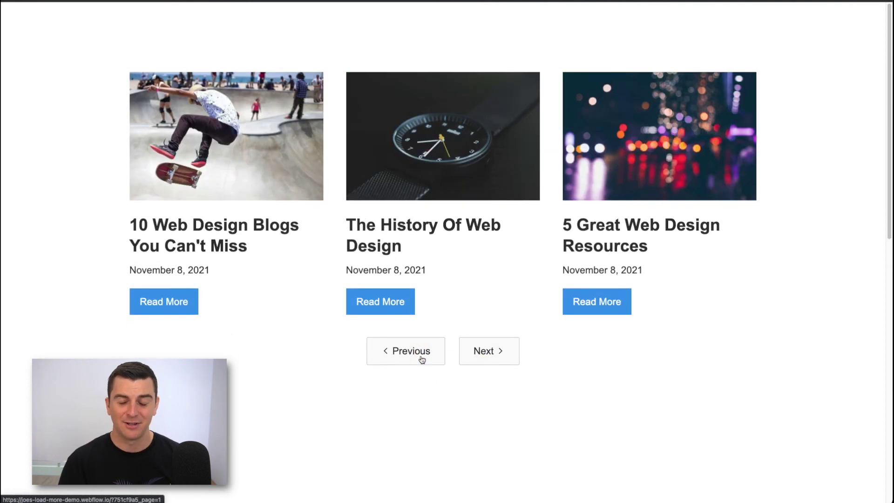
pyautogui.click(419, 355)
pyautogui.click(479, 370)
pyautogui.click(481, 356)
pyautogui.click(480, 361)
pyautogui.click(480, 368)
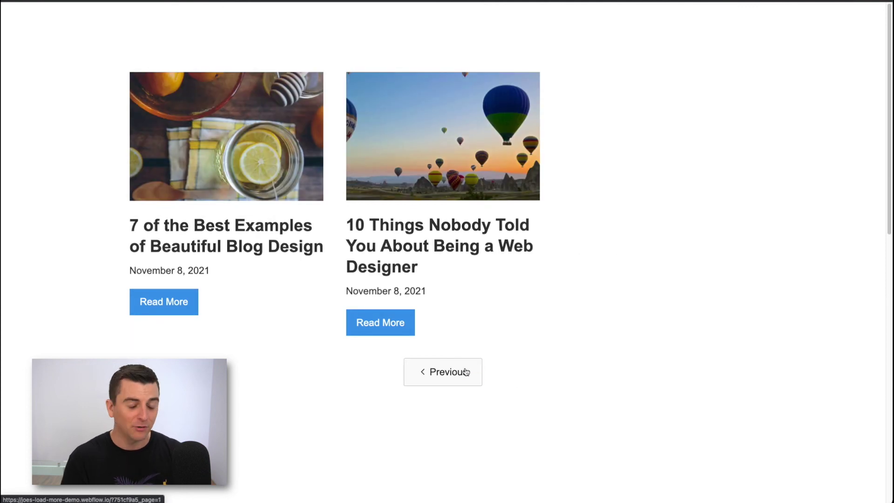
pyautogui.click(466, 371)
pyautogui.click(415, 378)
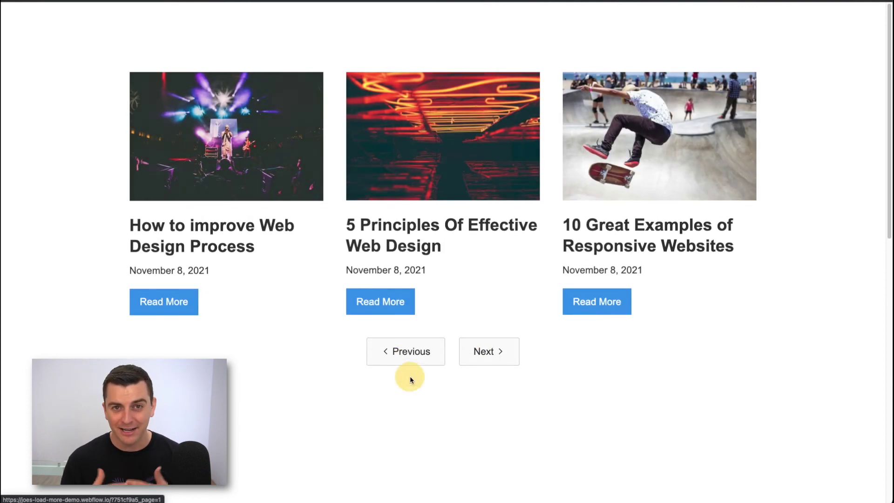
pyautogui.click(427, 353)
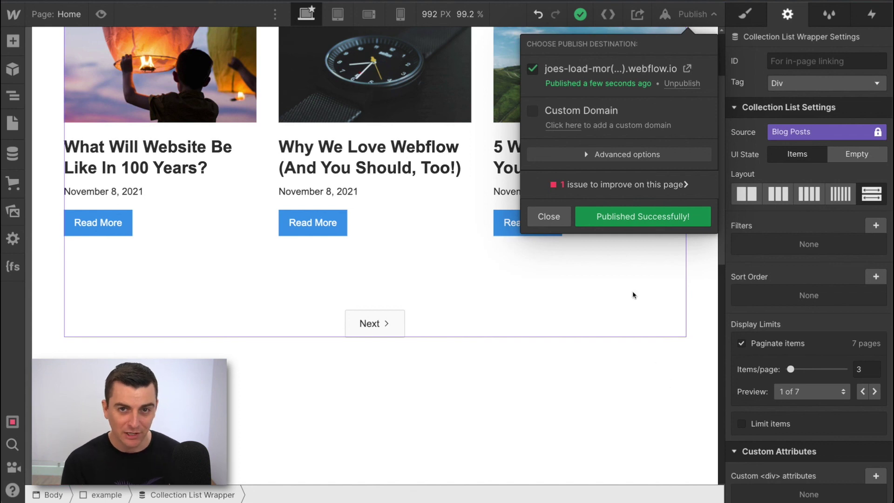
# - Close the Publish panel and select the Home page's Collection List
pyautogui.click(548, 216)
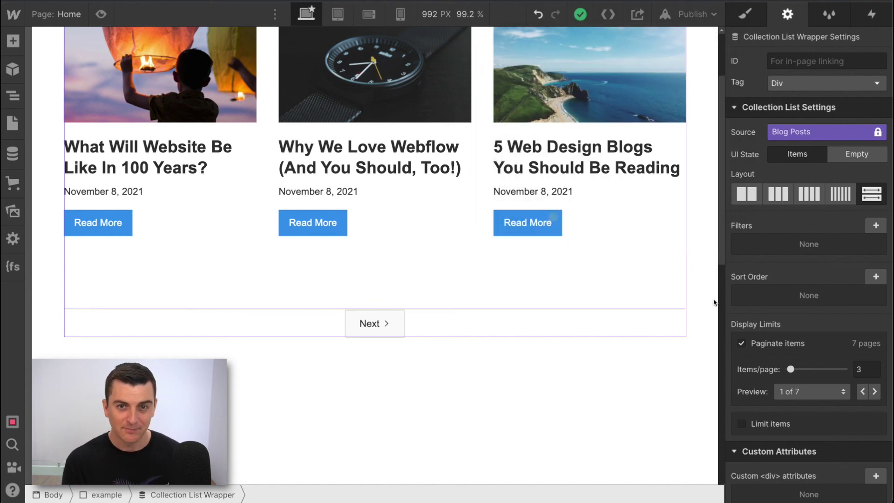
pyautogui.scroll(-3, 768, 354)
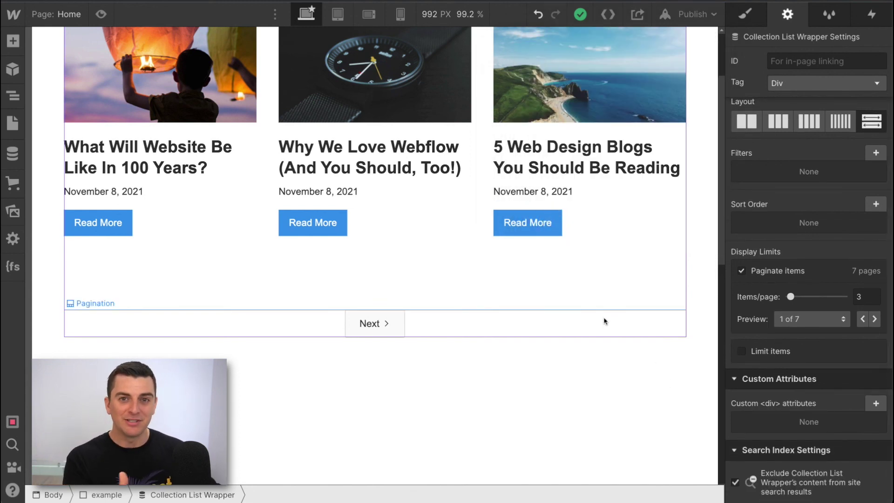
pyautogui.click(582, 301)
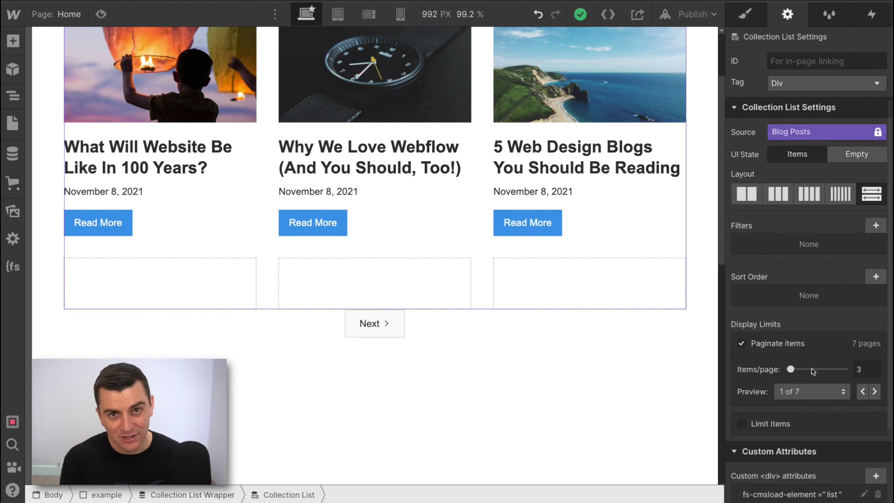
# - Check the attributes fs-cmsload-mode = "pagination" and fs-cmsload-element = "list" without changing them
pyautogui.scroll(-3, 829, 375)
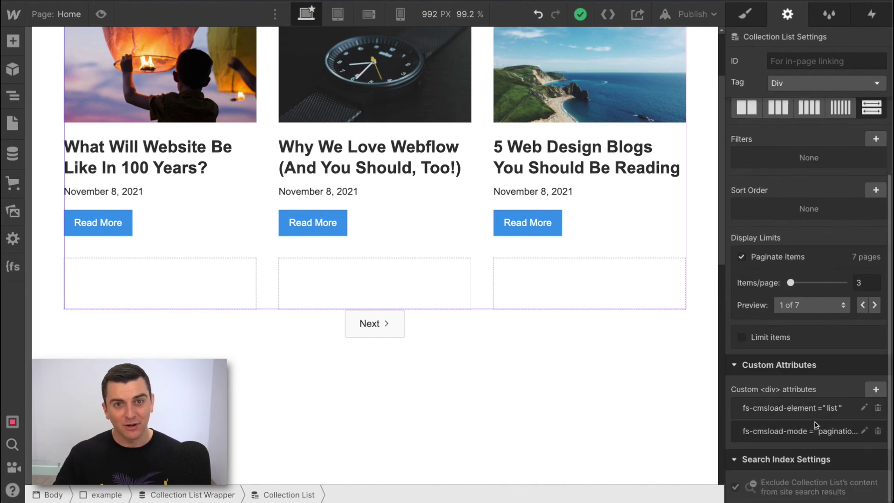
pyautogui.click(802, 433)
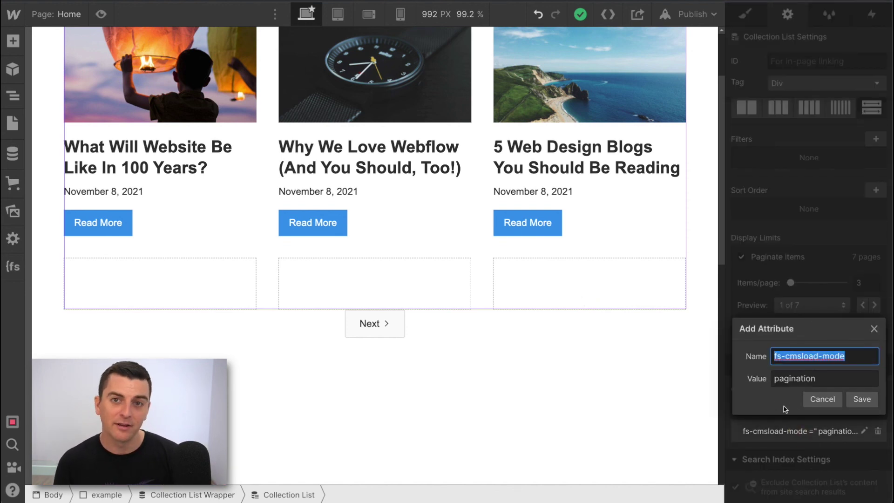
pyautogui.click(823, 399)
pyautogui.click(818, 406)
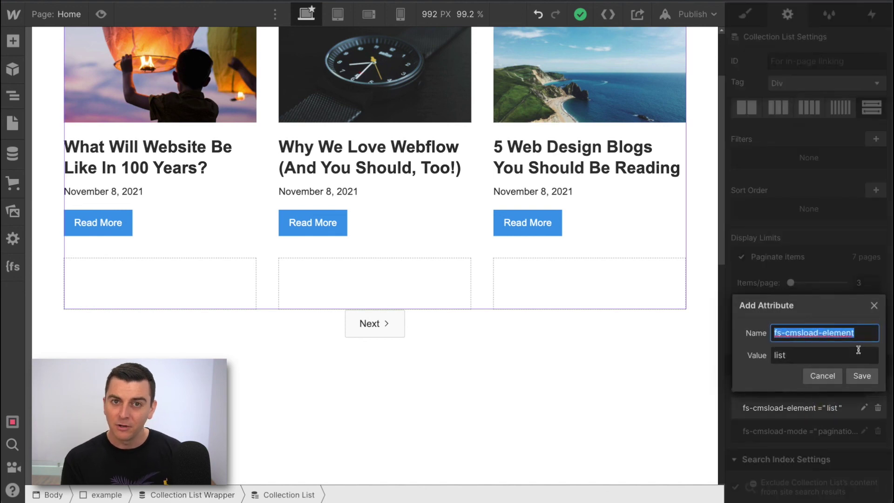
pyautogui.click(827, 377)
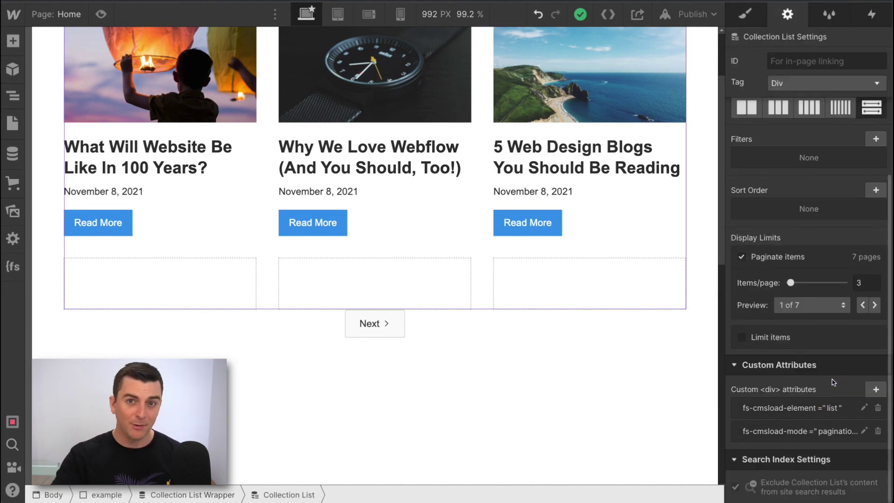
pyautogui.scroll(2, 655, 359)
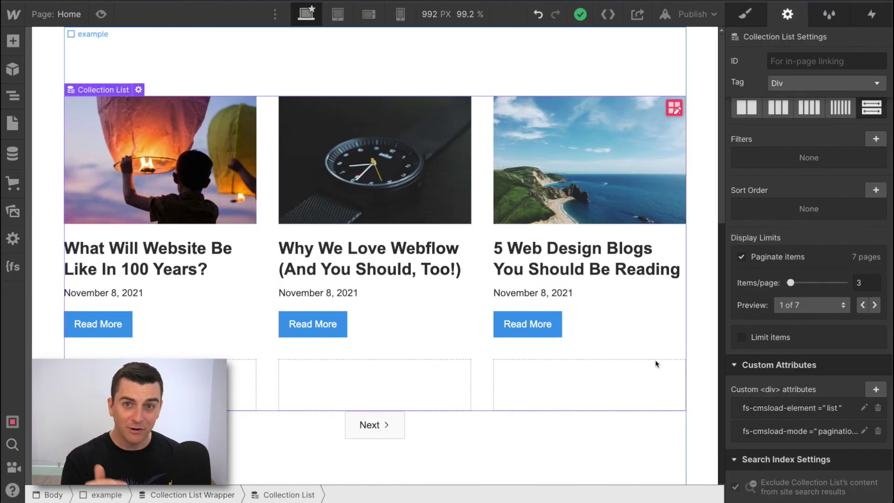